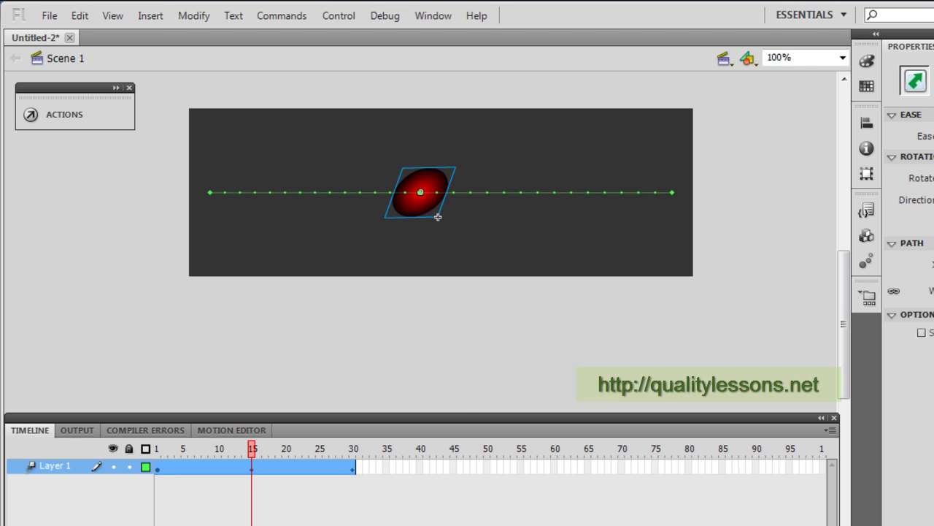
Deselect the skewed ball and test-play the current animation.
left_click(759, 376)
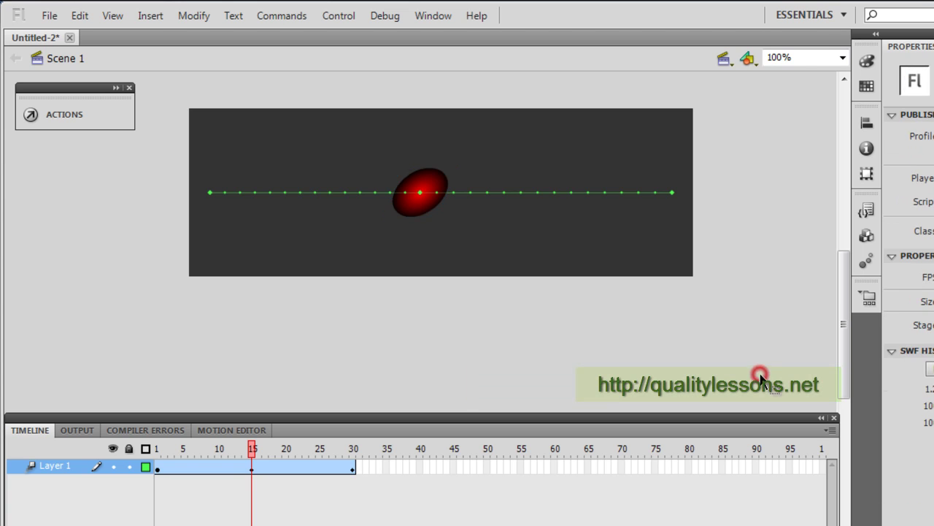
key("ctrl+Return")
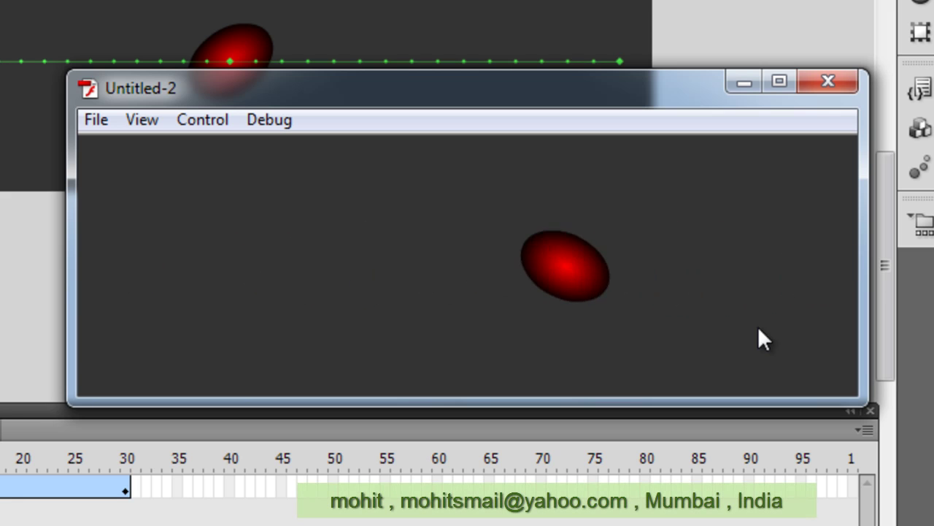
left_click(839, 85)
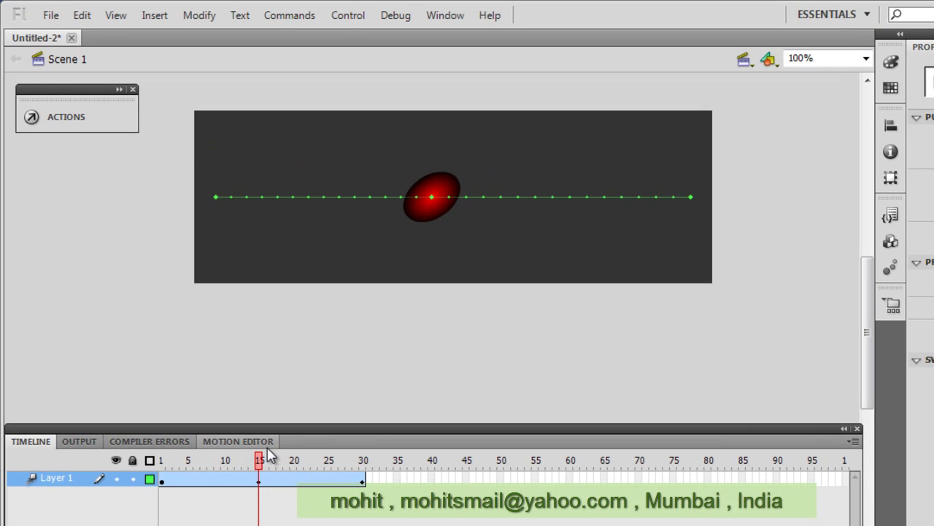
At frame 1, set the ball tween's Basic motion ease to 2-Bounce in the Motion Editor.
left_click_drag(237, 459, 134, 471)
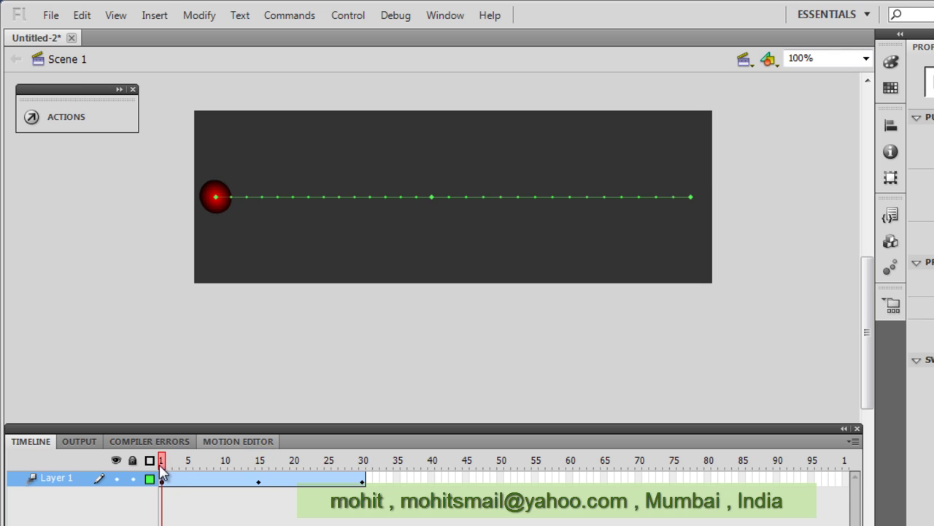
left_click(219, 441)
left_click(33, 442)
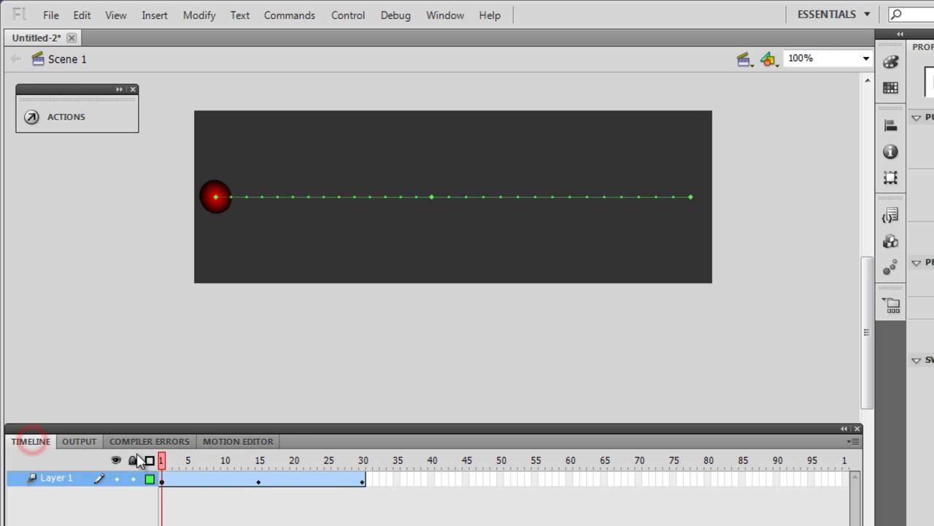
left_click(223, 206)
left_click(256, 441)
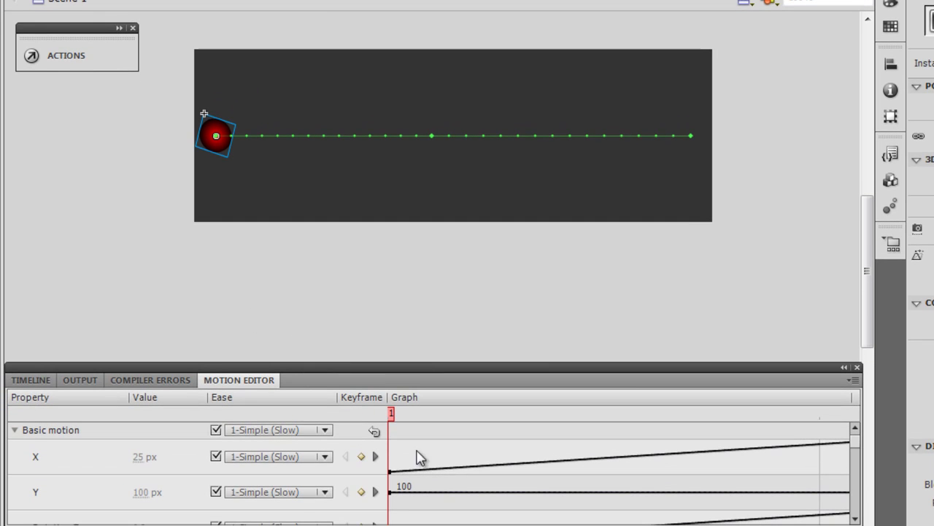
left_click(329, 433)
left_click(310, 493)
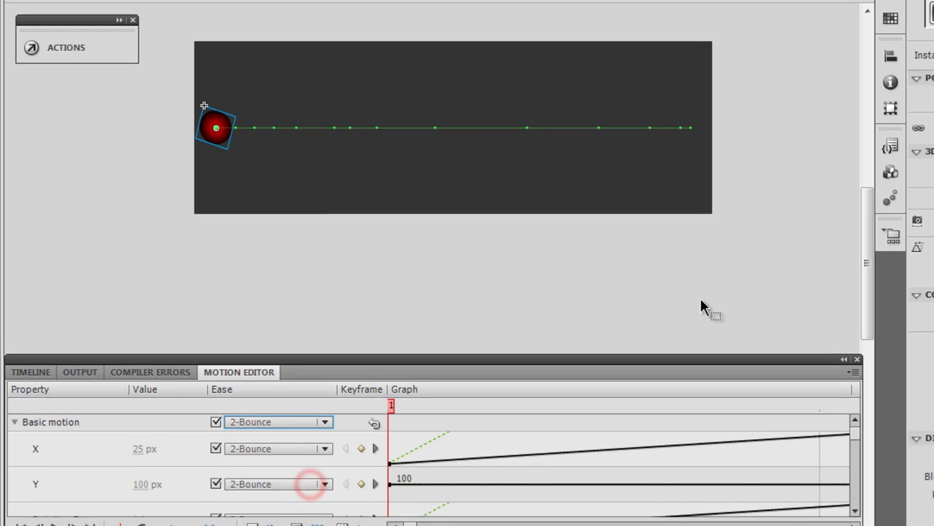
Test-play the bounce-eased animation, then return to the Timeline and reselect the ball.
left_click(700, 297)
key("ctrl+Return")
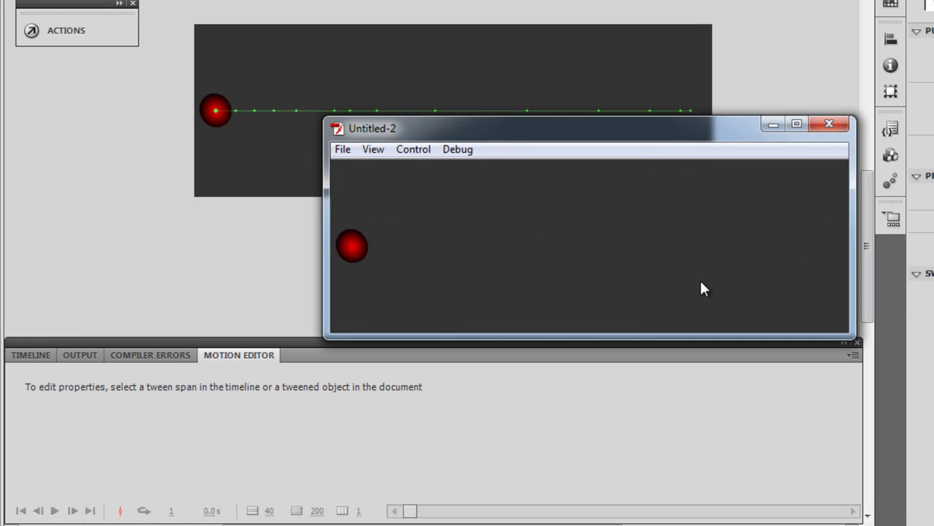
left_click(829, 122)
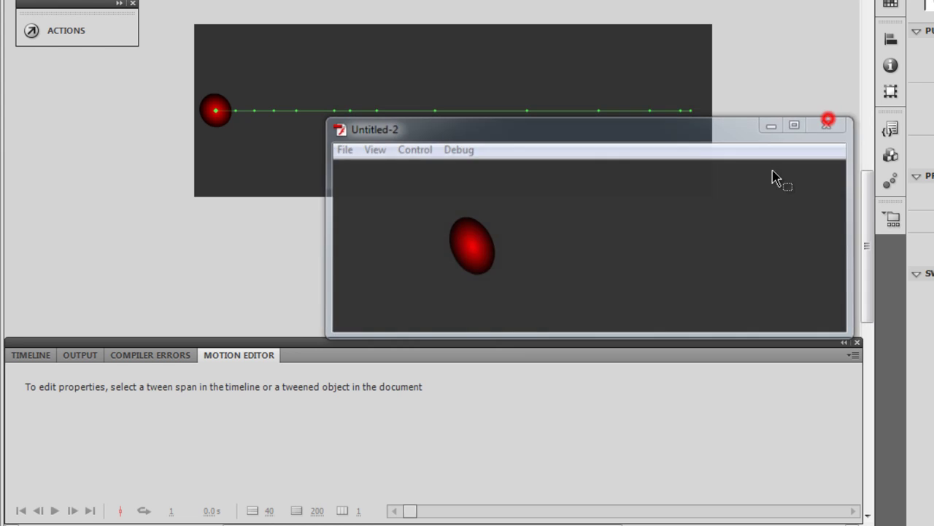
left_click(27, 355)
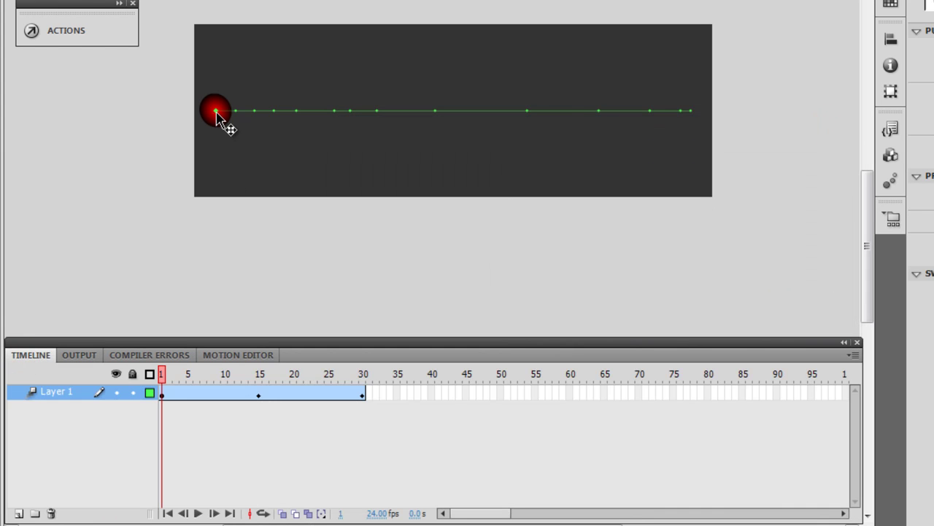
left_click(216, 114)
Change the Basic motion ease to 3-Spring in the Motion Editor.
left_click(266, 355)
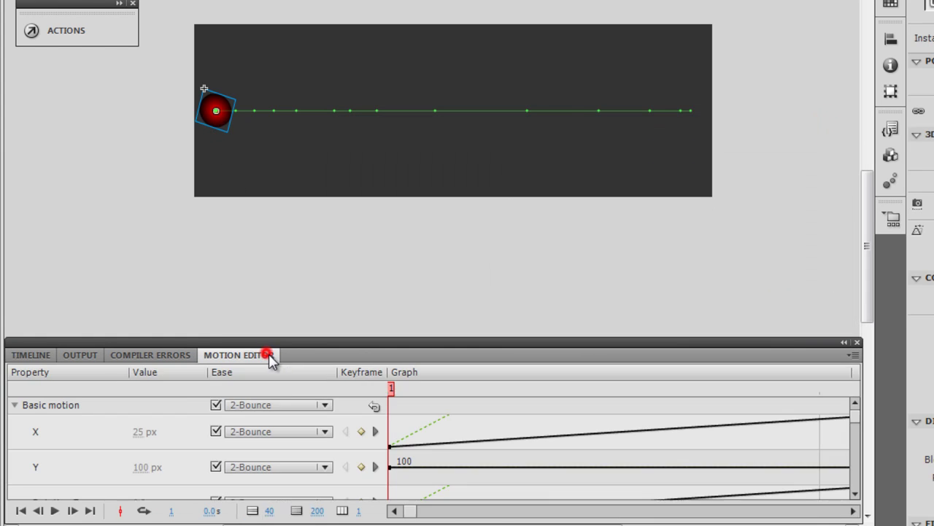
left_click(325, 404)
left_click(312, 488)
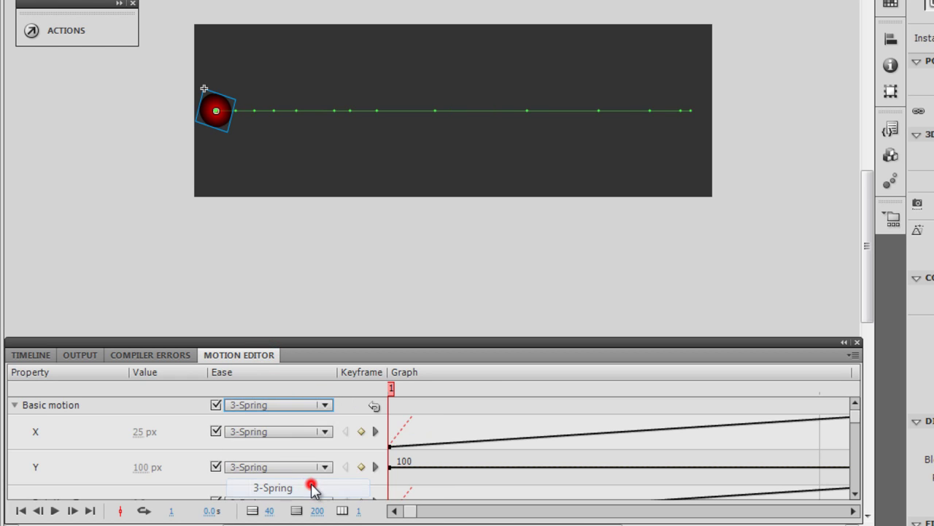
Test-play the spring-eased animation and return to the Timeline.
left_click(580, 308)
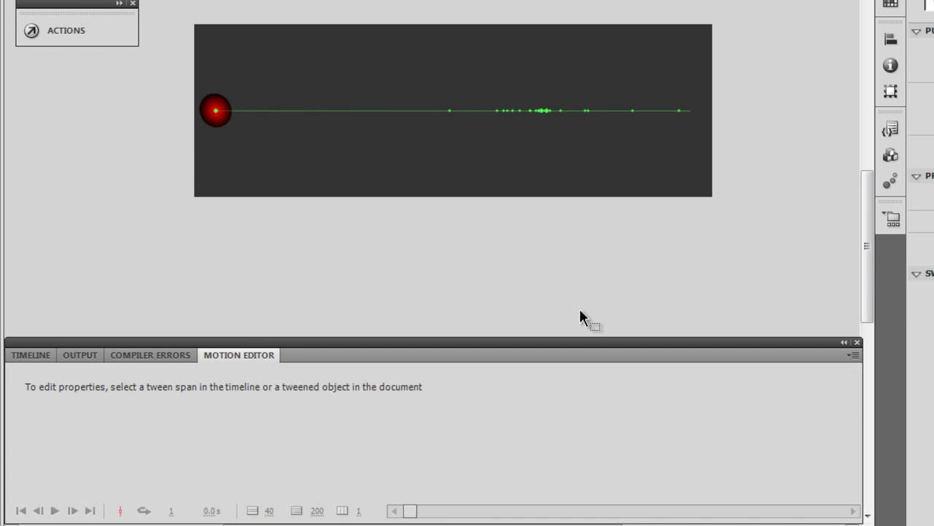
key("ctrl+Return")
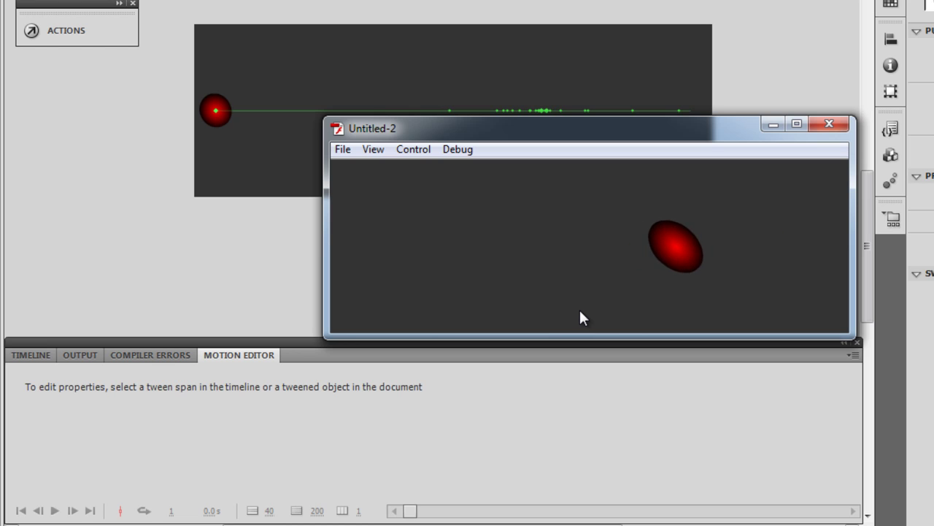
left_click(830, 125)
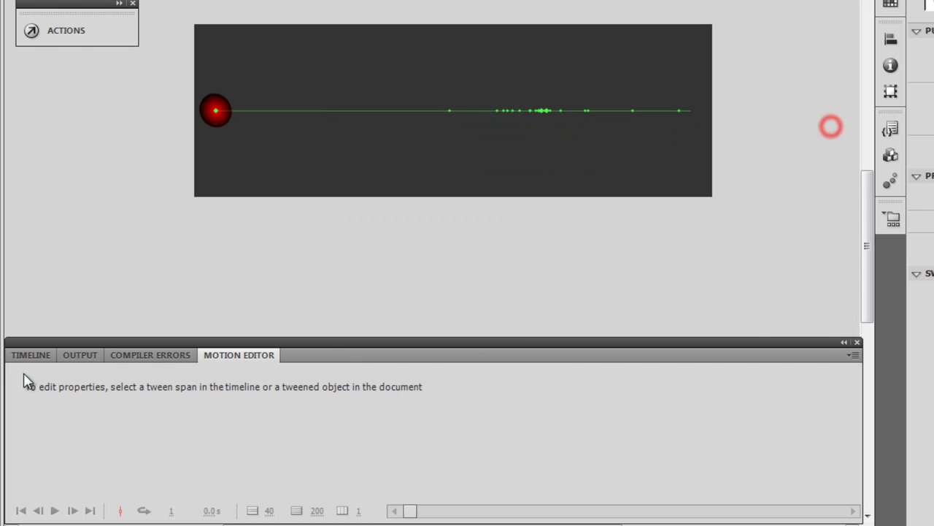
left_click(22, 356)
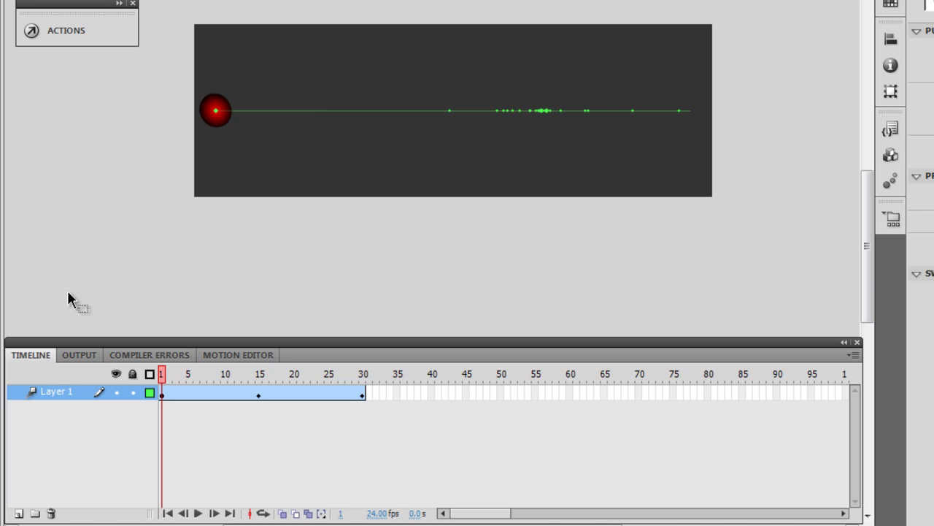
Add a new Layer 2 and delete Layer 1 with the tweened ball.
left_click(52, 515)
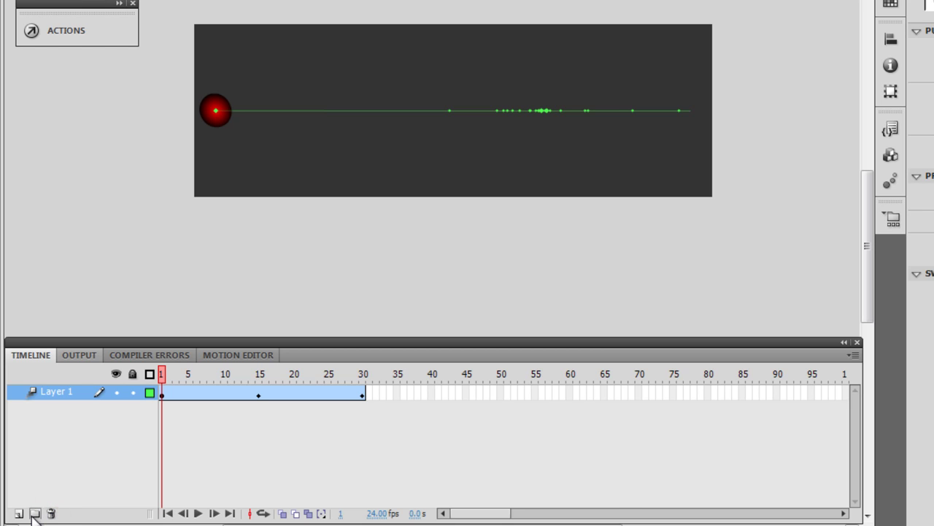
left_click(19, 514)
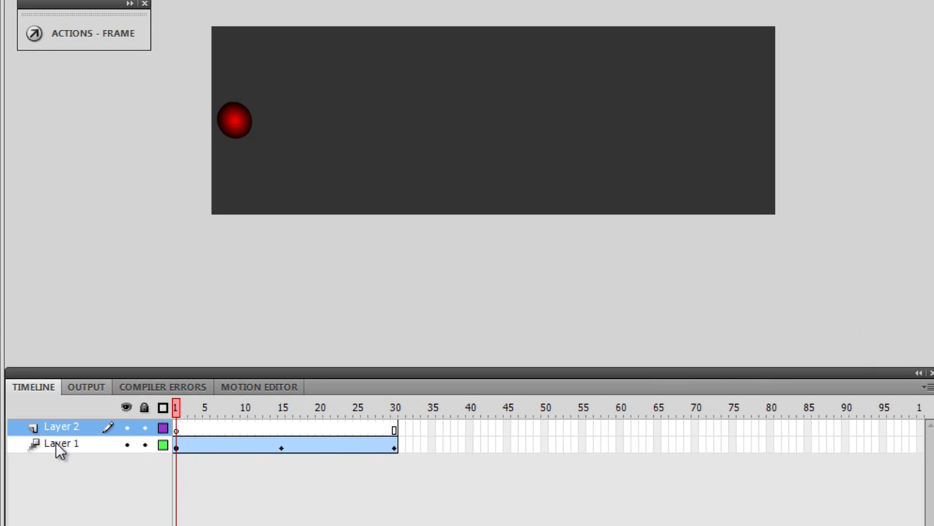
left_click(51, 407)
left_click(56, 512)
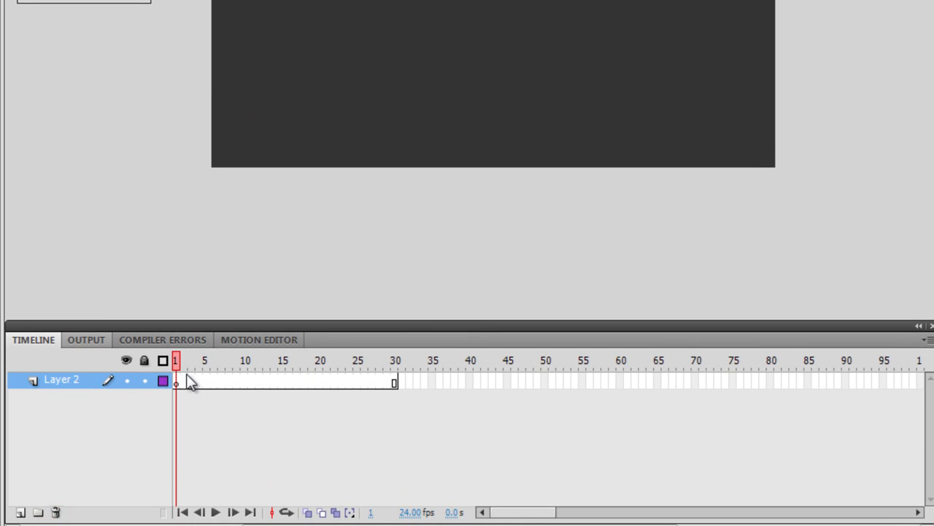
Remove frames 1–27 from Layer 2.
left_click_drag(182, 379, 394, 385)
right_click(336, 381)
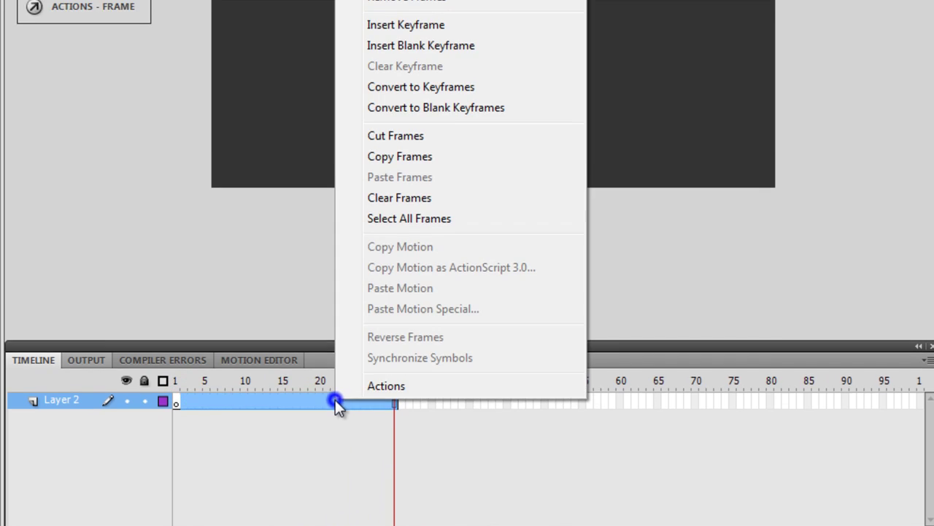
left_click(413, 99)
left_click(343, 525)
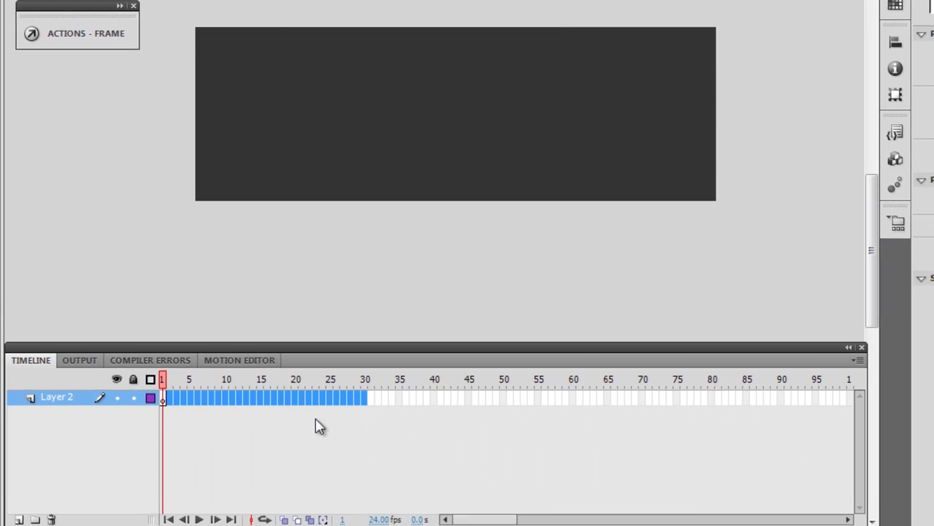
left_click(438, 98)
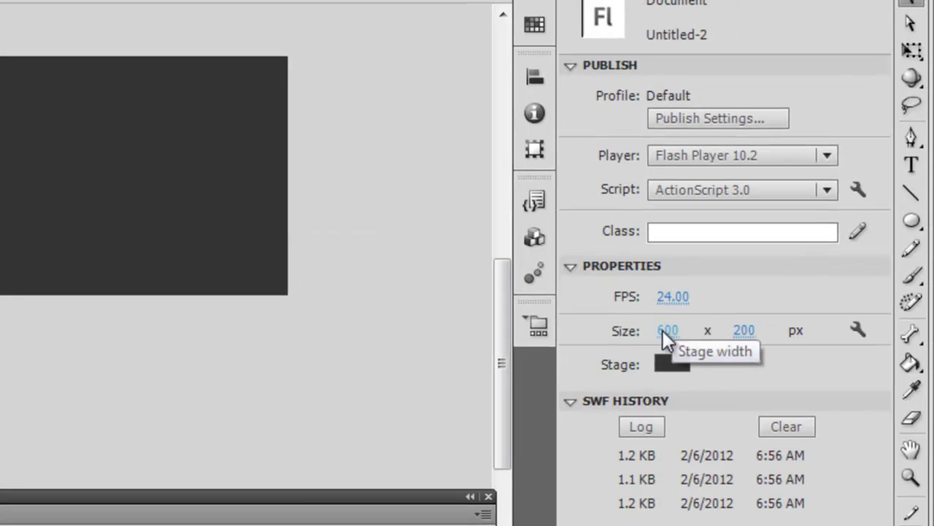
Draw a red gradient circle near the stage's left side and select it.
left_click(911, 221)
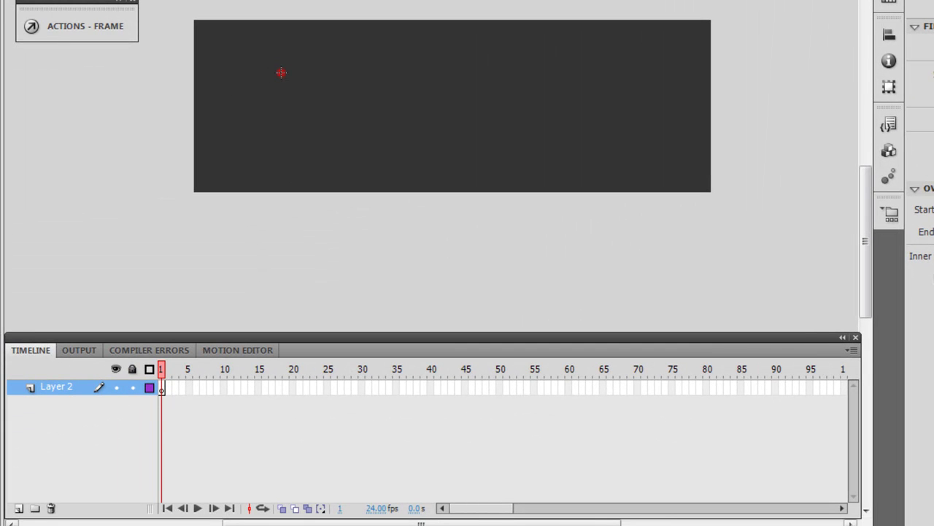
left_click_drag(281, 72, 332, 121)
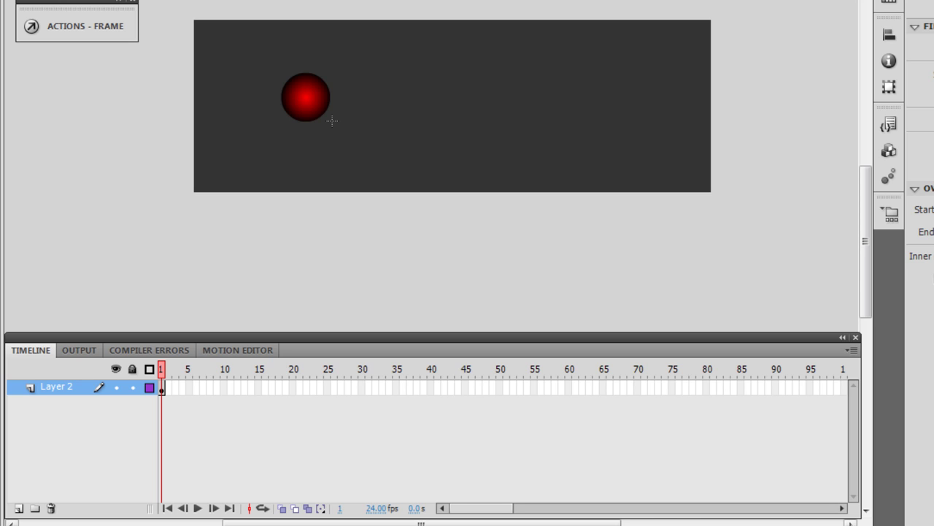
key("v")
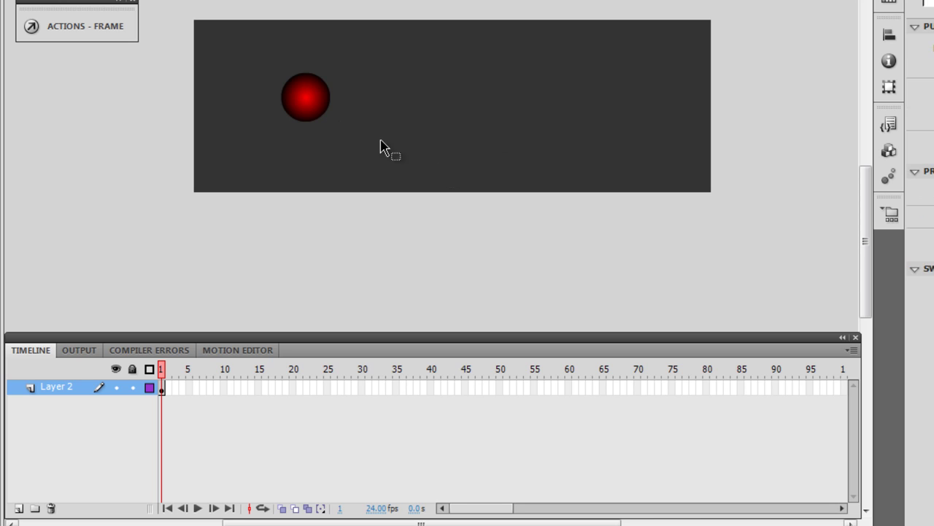
left_click_drag(258, 57, 400, 148)
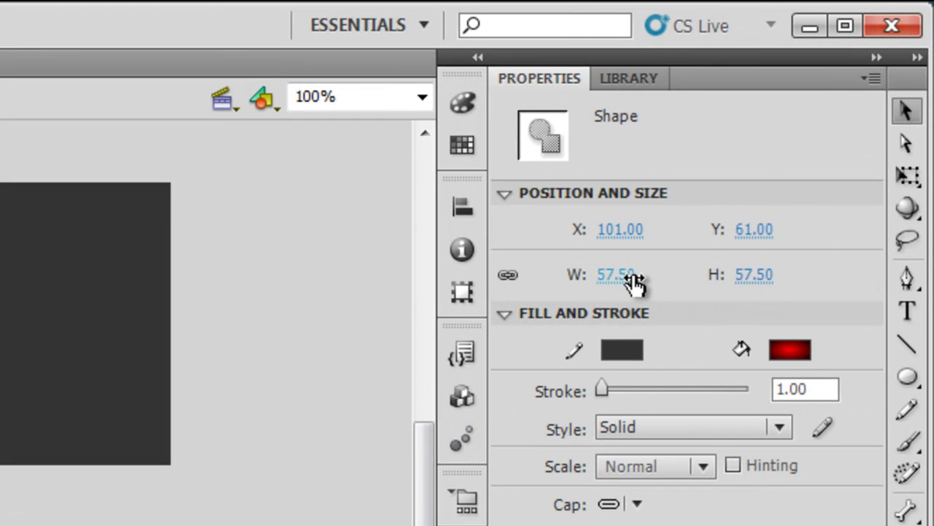
Set the circle's width to 50 pixels in Properties.
left_click(868, 98)
type("50")
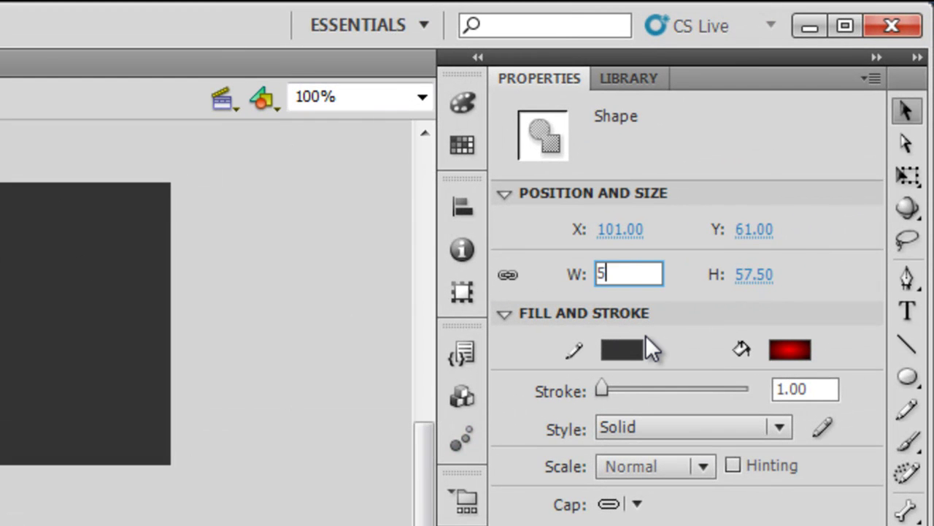
key("Return")
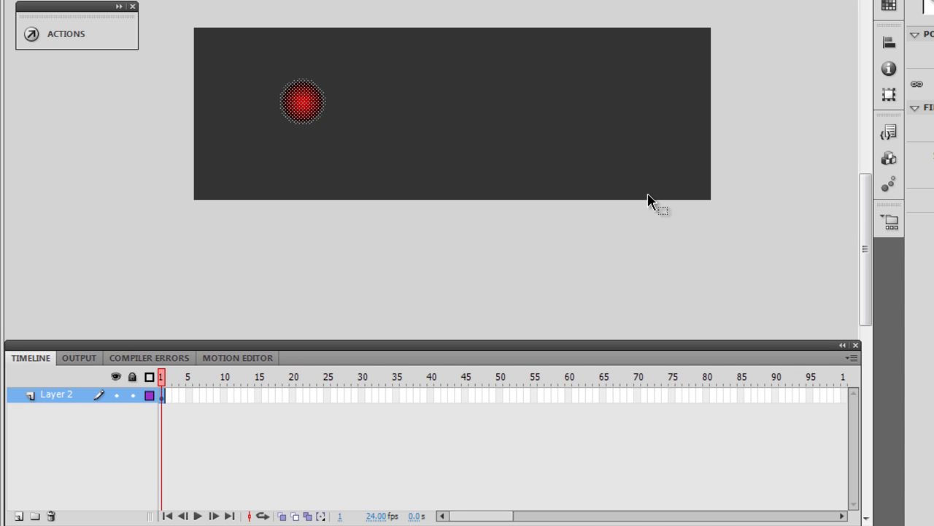
key("F8")
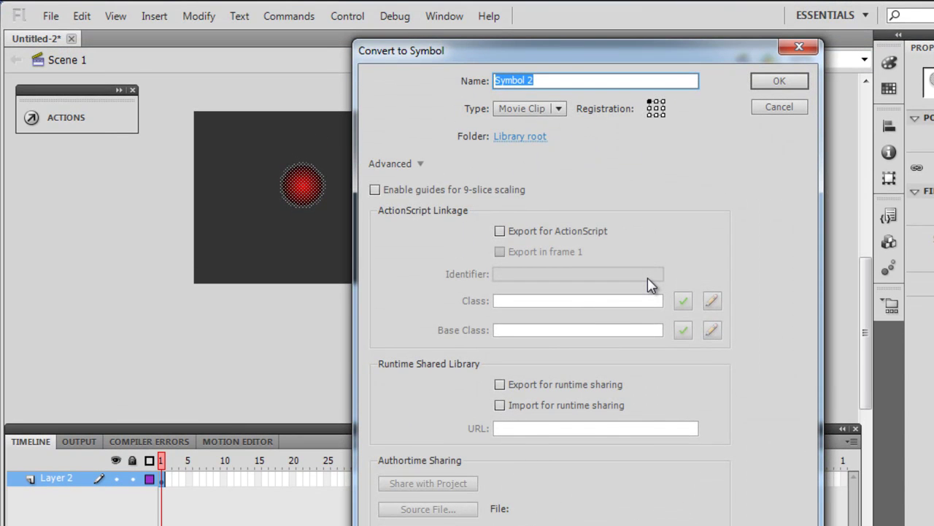
Convert the circle to a symbol with middle-left registration and position it at X 0, Y 100.
left_click(649, 108)
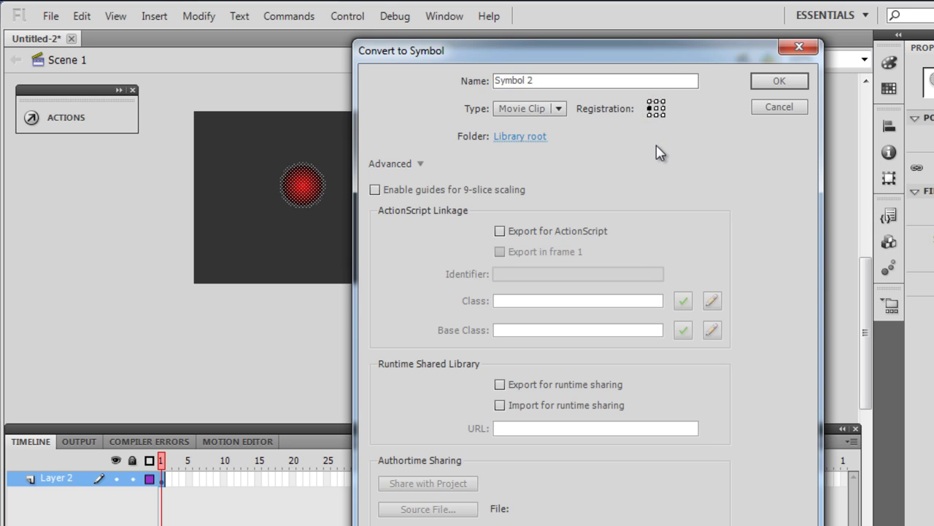
left_click(776, 84)
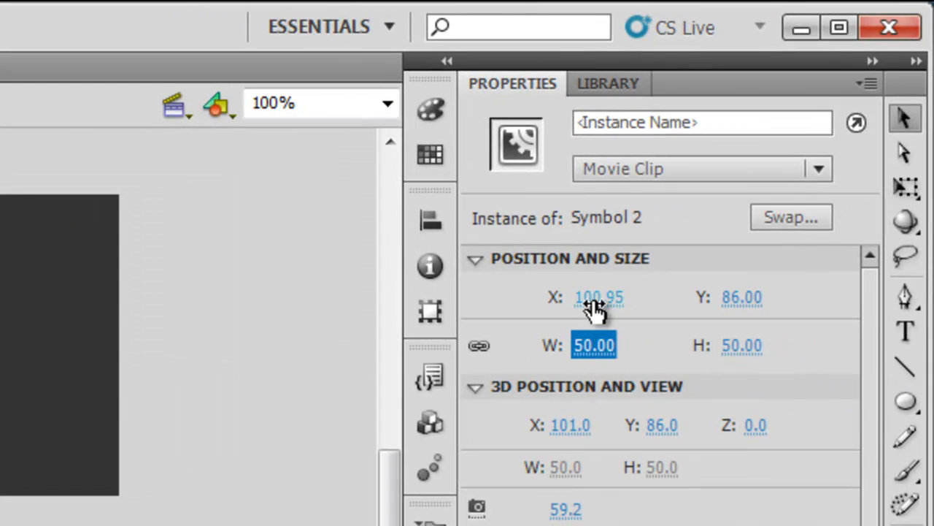
left_click(933, 167)
type("0")
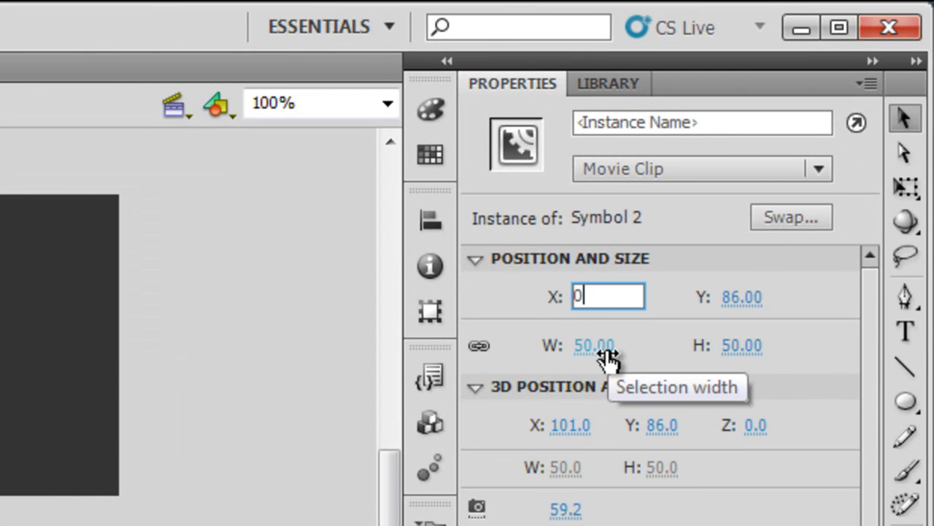
key("Tab")
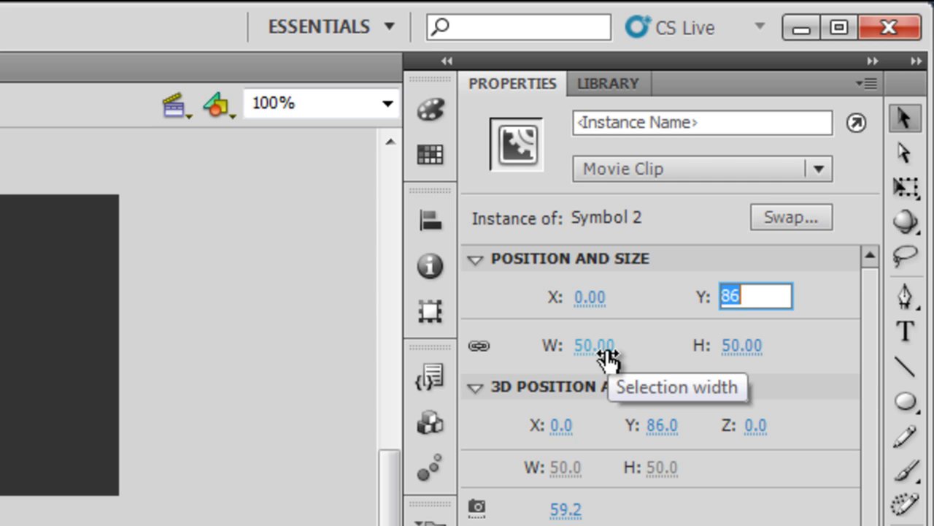
type("100")
key("Return")
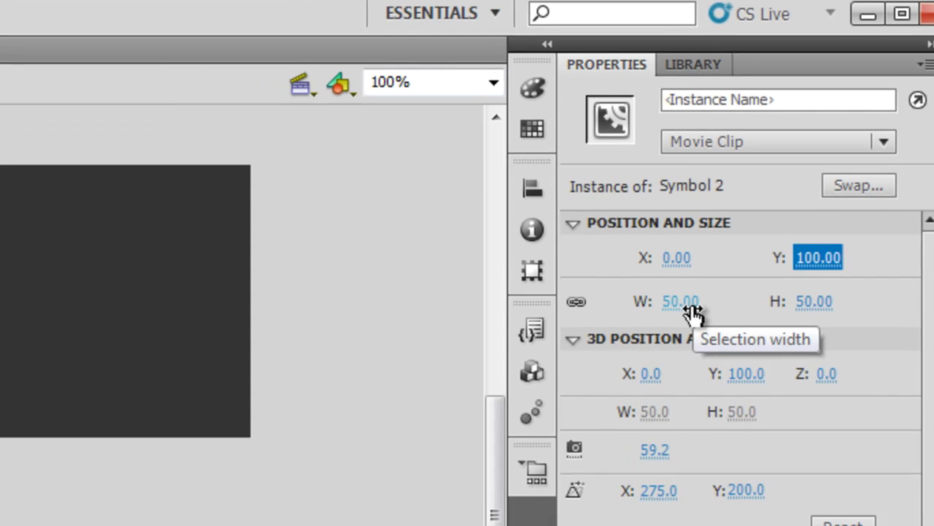
left_click(317, 279)
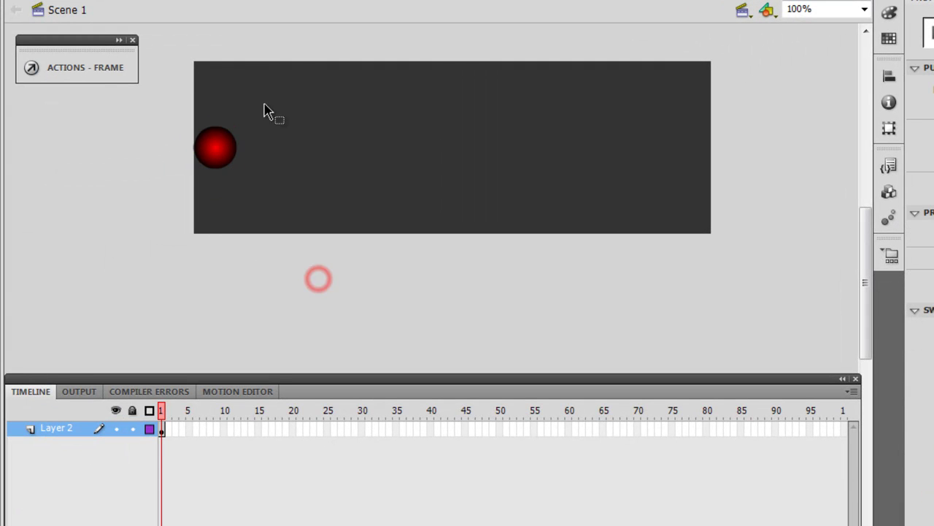
Create a motion tween on the red ball and extend its span to frame 30.
left_click(210, 152)
right_click(211, 152)
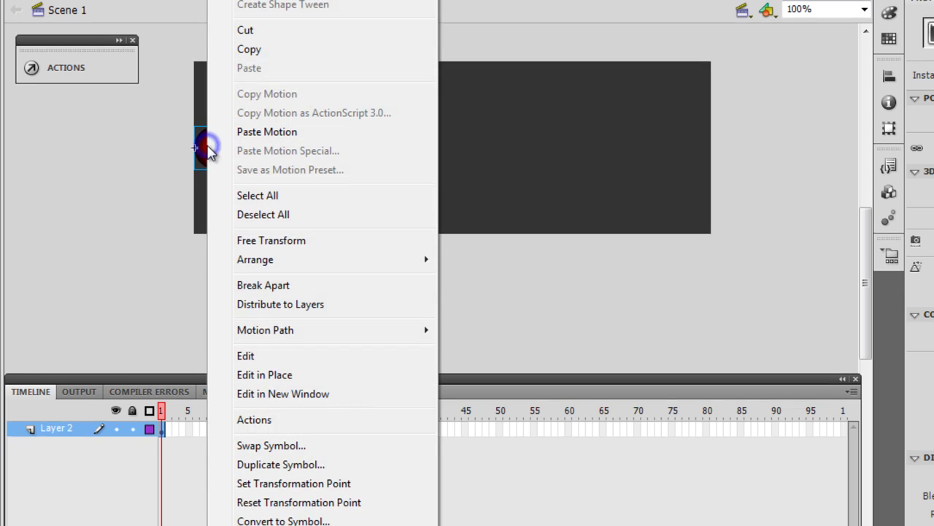
left_click(305, 36)
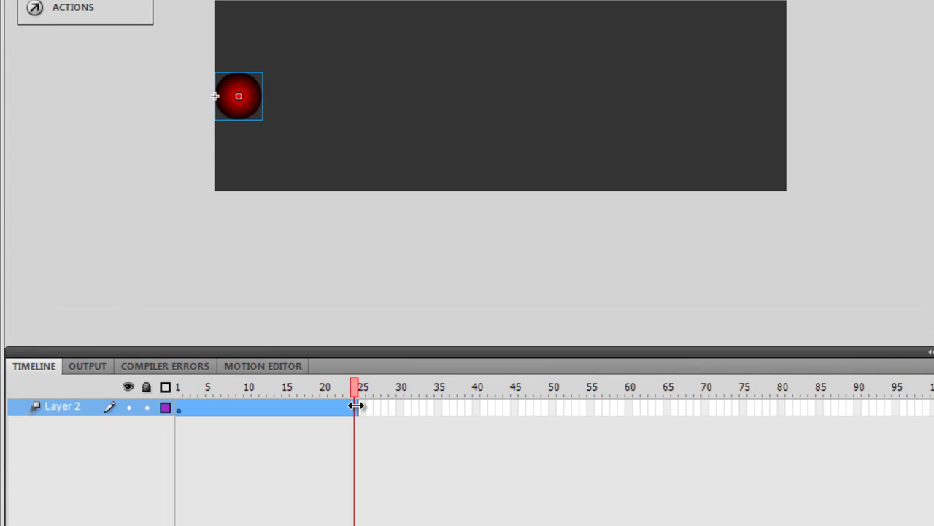
left_click_drag(596, 188, 668, 188)
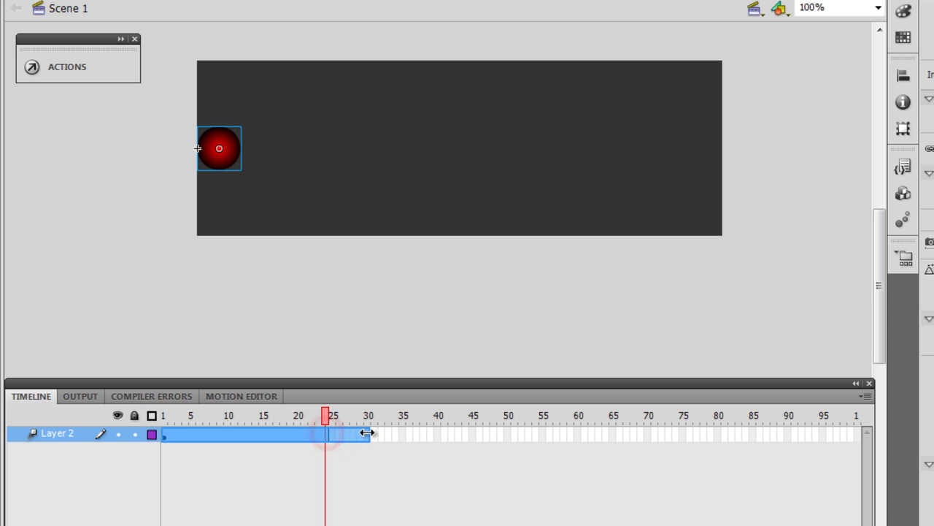
left_click_drag(366, 433, 368, 434)
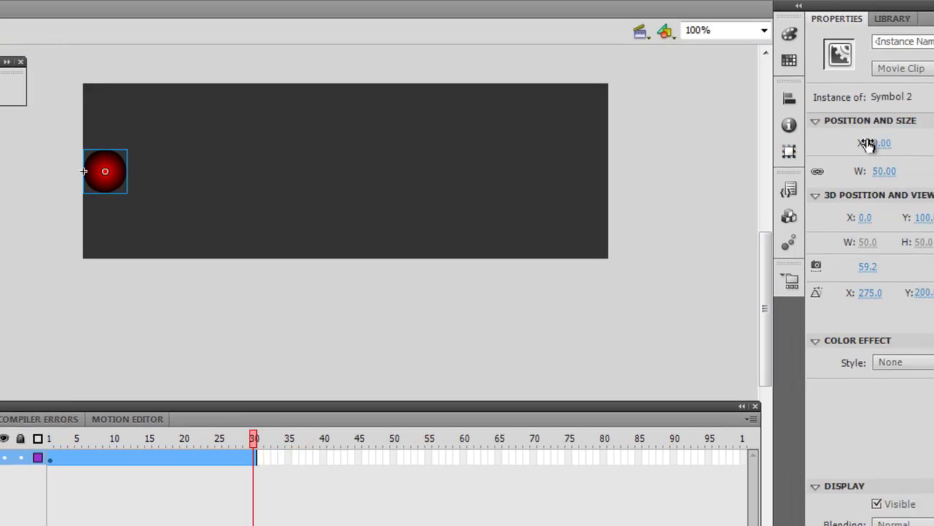
At frame 30, set the ball's X position to 550.
left_click(933, 120)
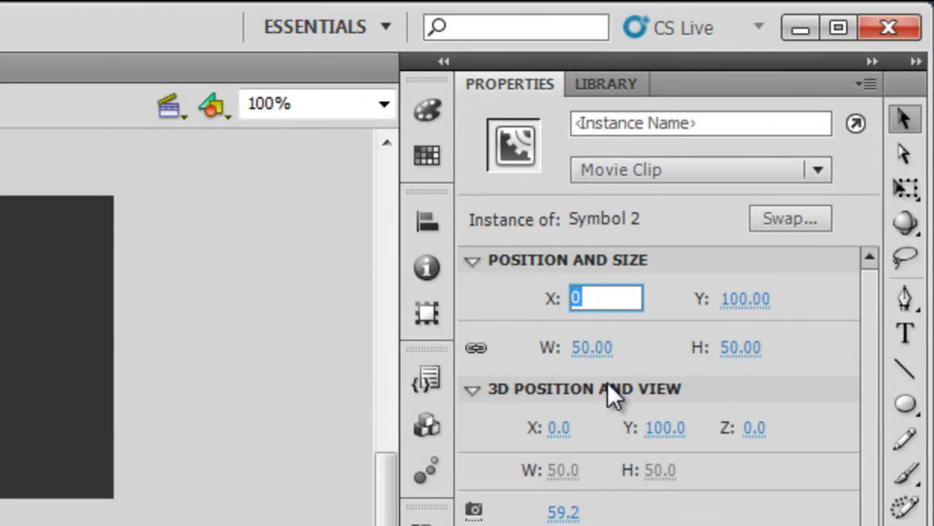
type("250")
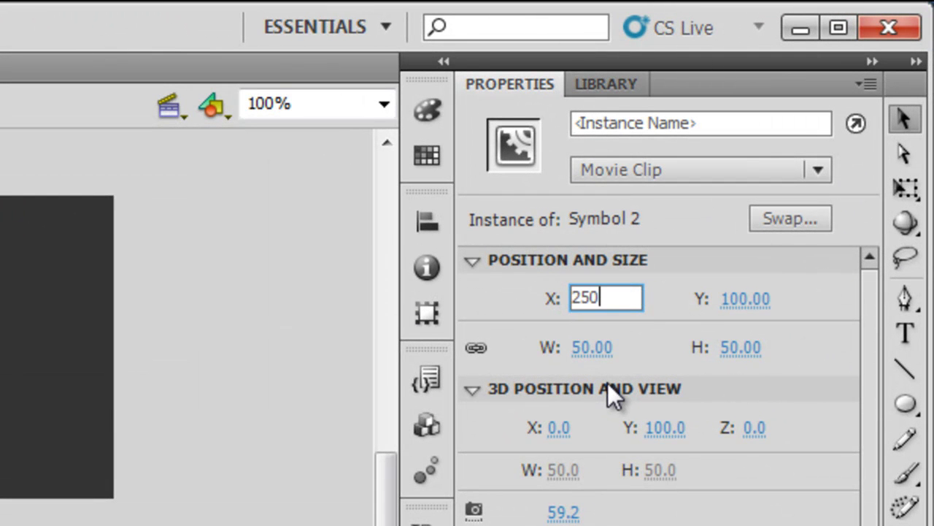
key("Return")
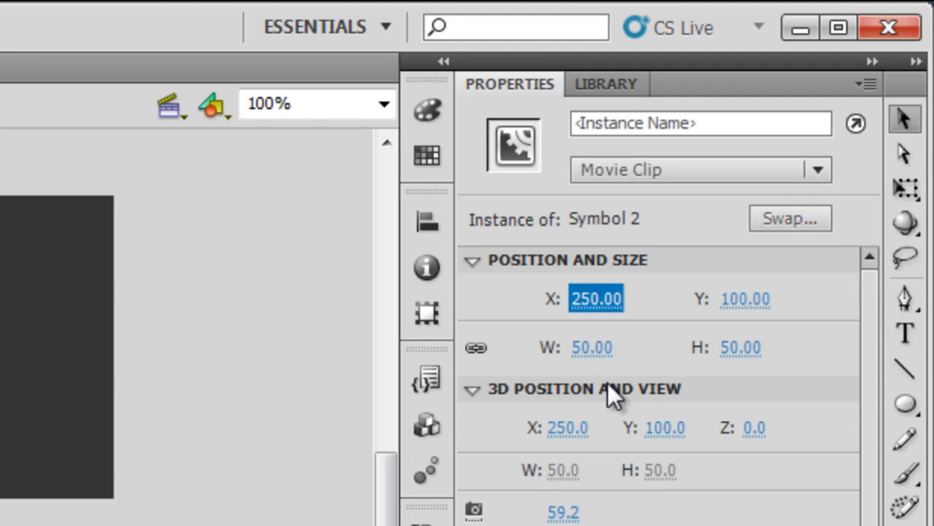
key("ctrl+z")
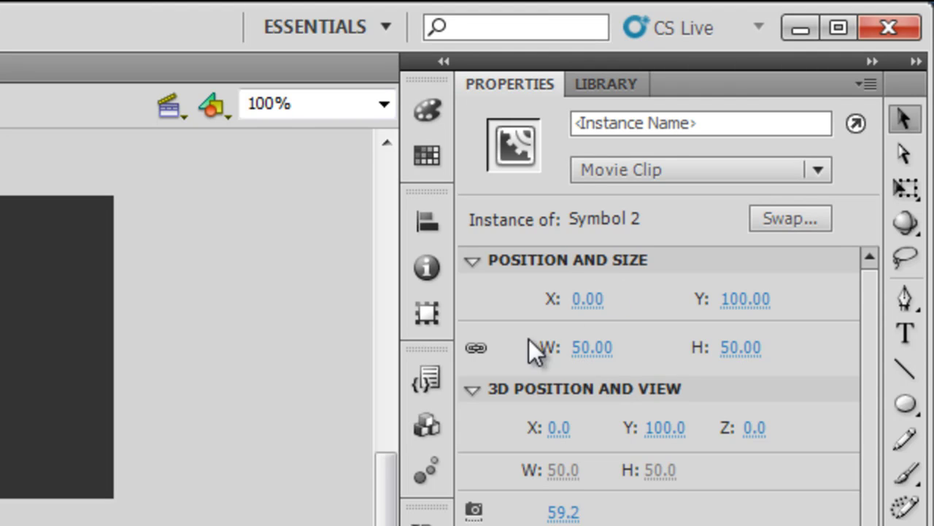
left_click(588, 300)
type("550")
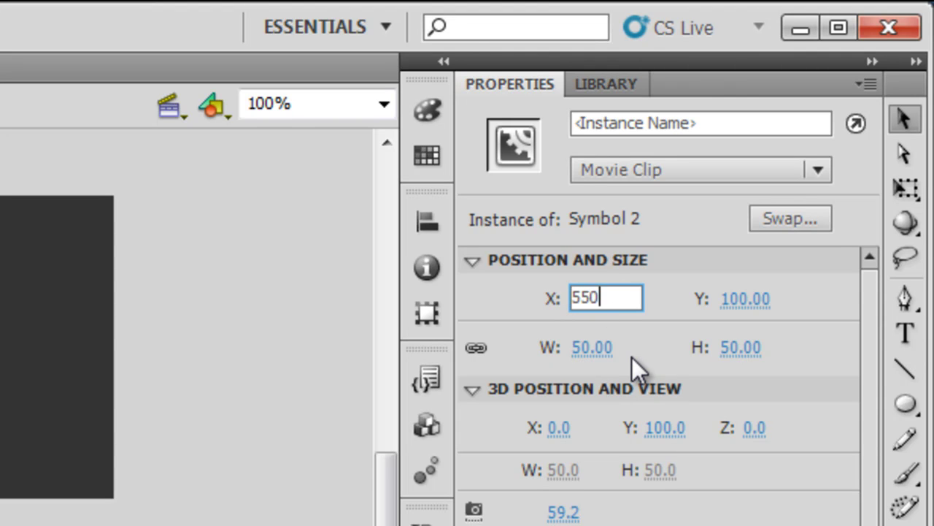
key("Return")
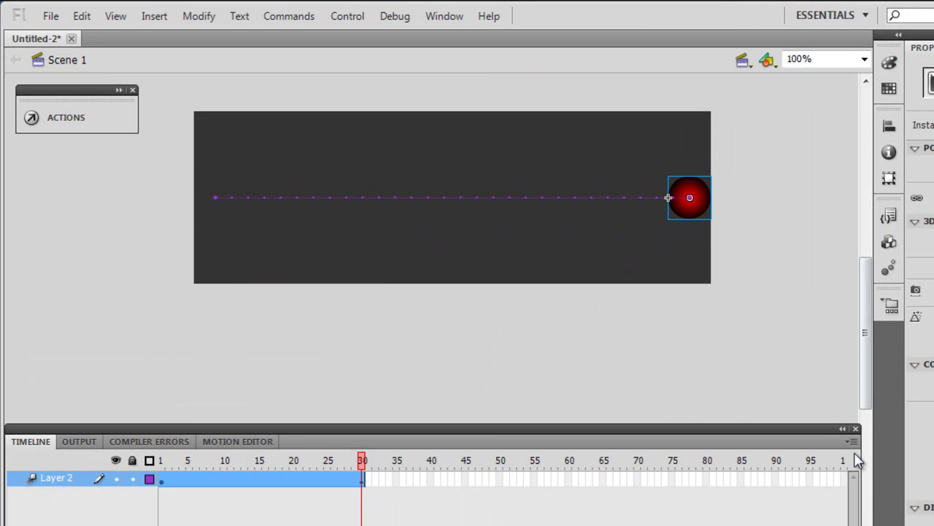
Add a frame-15 keyframe with the ball at X 250.
left_click_drag(363, 461, 259, 469)
left_click(261, 479)
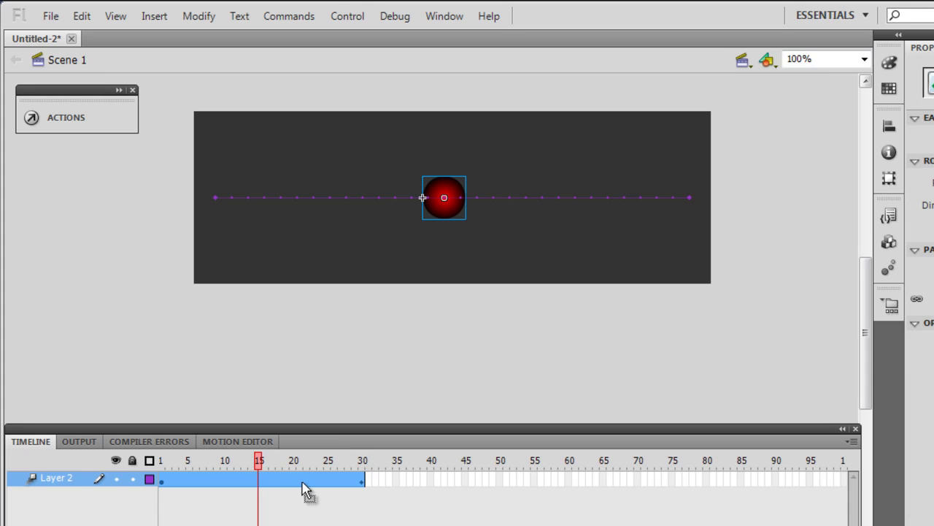
left_click(440, 191)
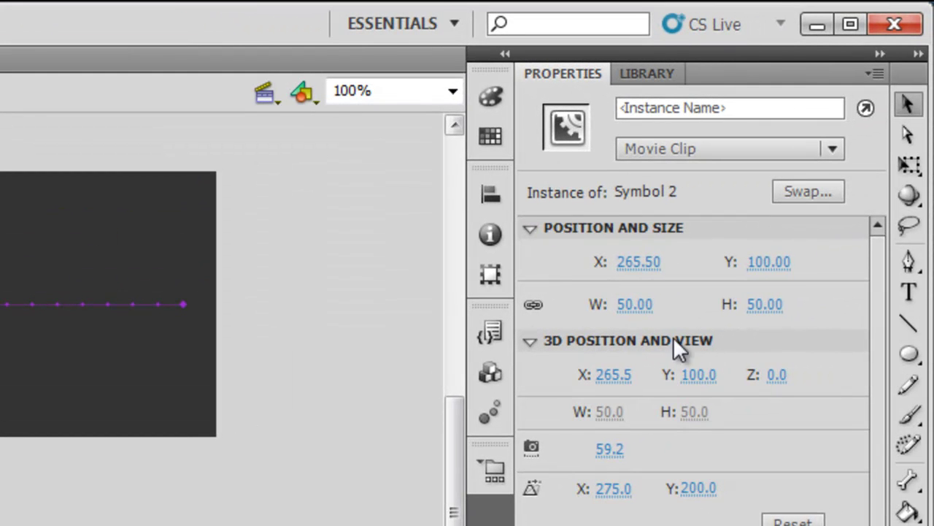
left_click(638, 269)
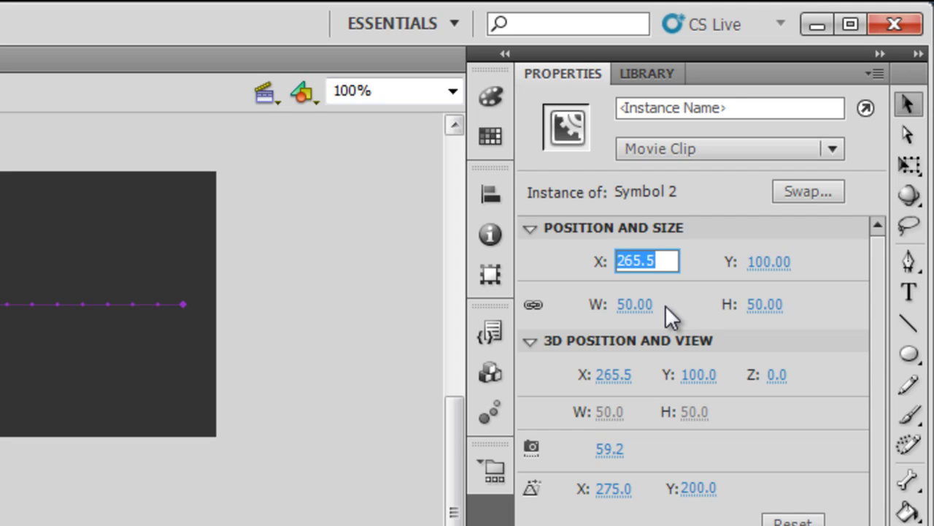
type("250")
key("Return")
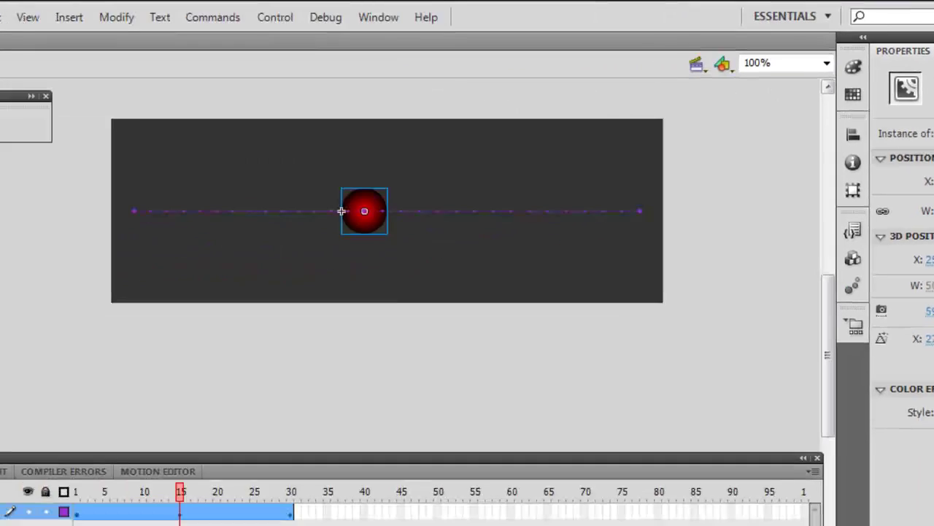
Scrub the tween, then correct the ball's frame-15 X position to 275.
left_click(281, 483)
left_click_drag(285, 467, 262, 465)
left_click(260, 483)
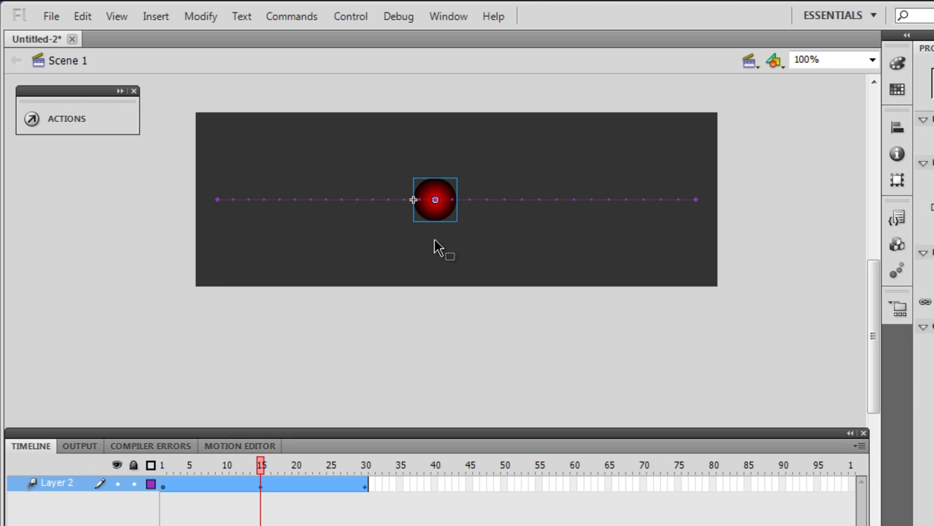
left_click(441, 217)
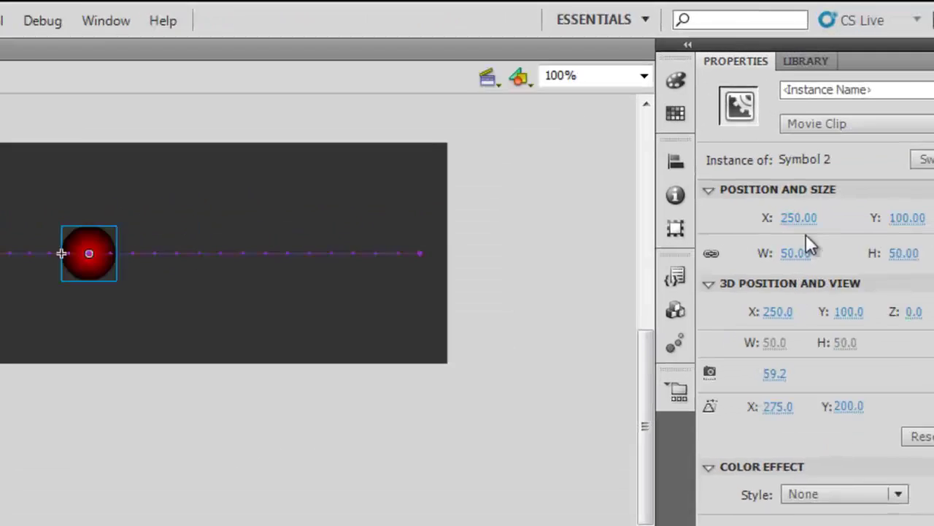
left_click(646, 254)
type("275")
key("Return")
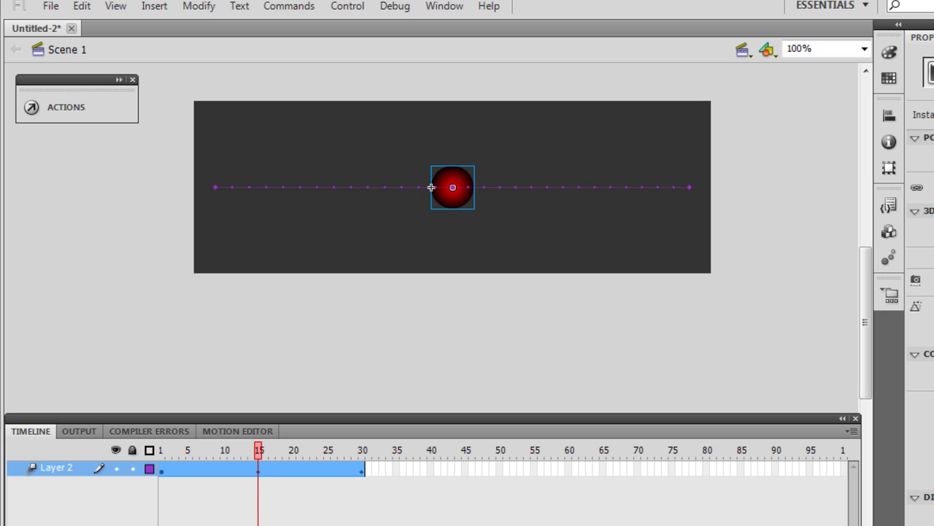
left_click_drag(258, 451, 148, 449)
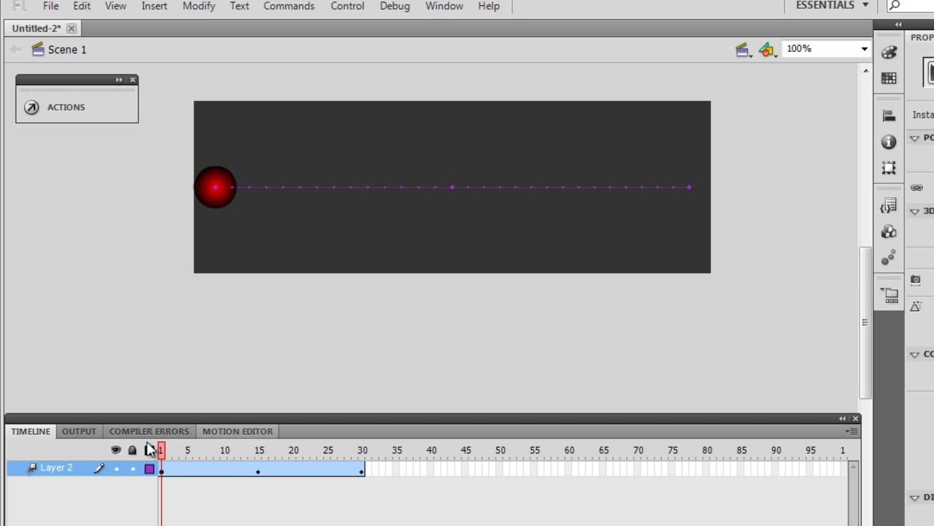
Test-play the ball's tween from frame 1 and close the player window.
left_click(162, 468)
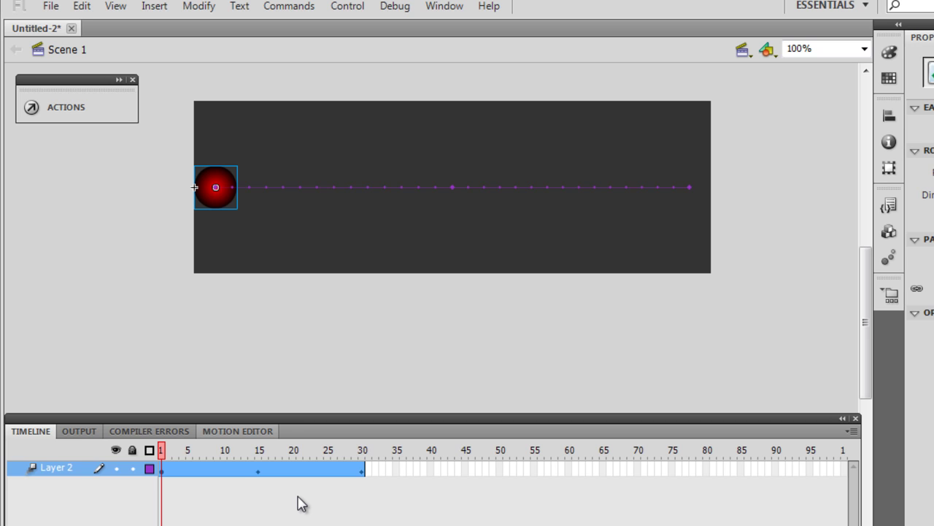
key("ctrl+Return")
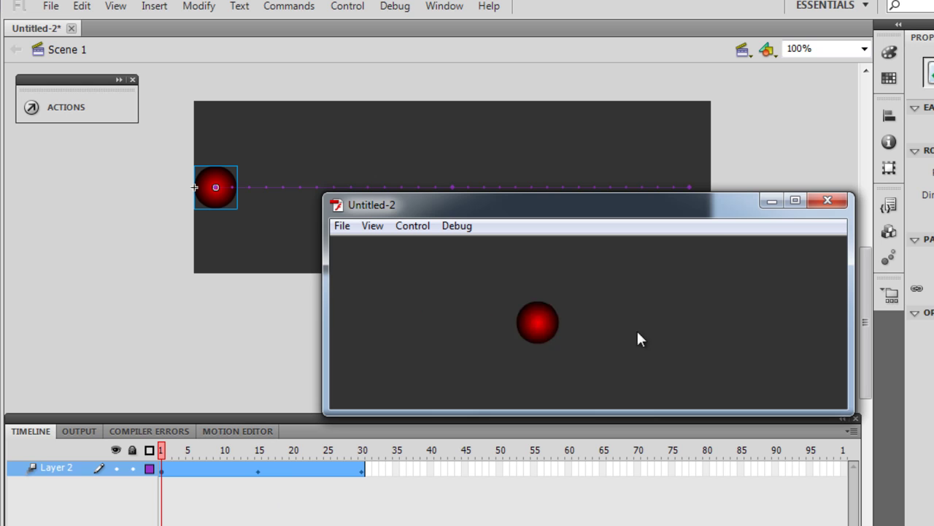
left_click(828, 200)
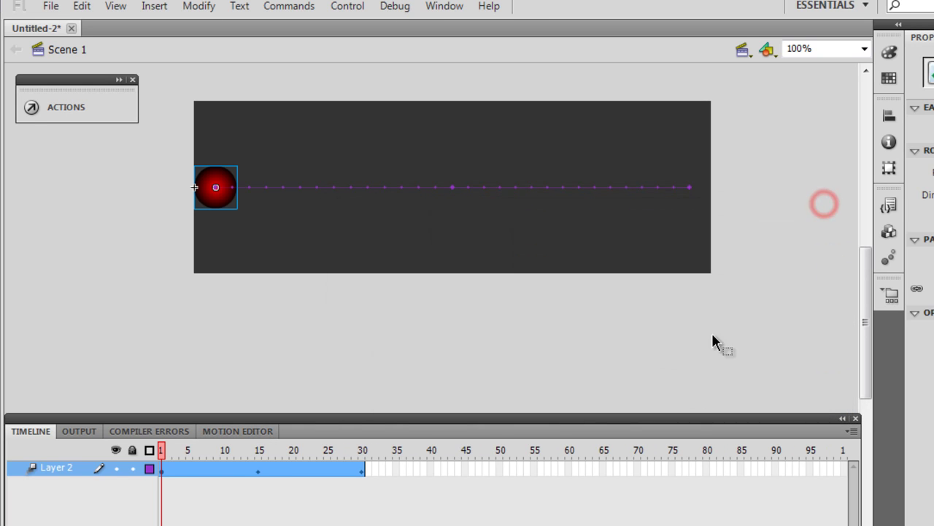
left_click(257, 429)
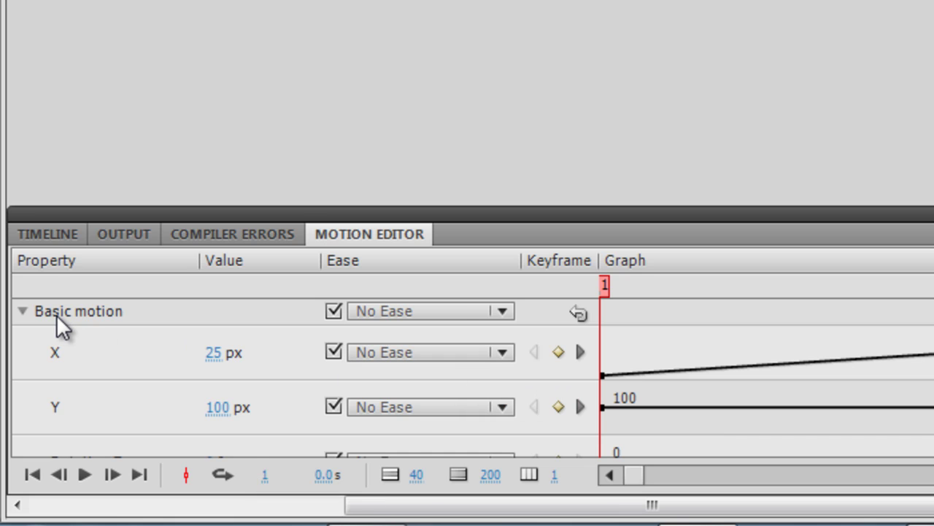
Try the Simple (Slow) ease on Basic motion, then revert it to No Ease.
left_click(501, 311)
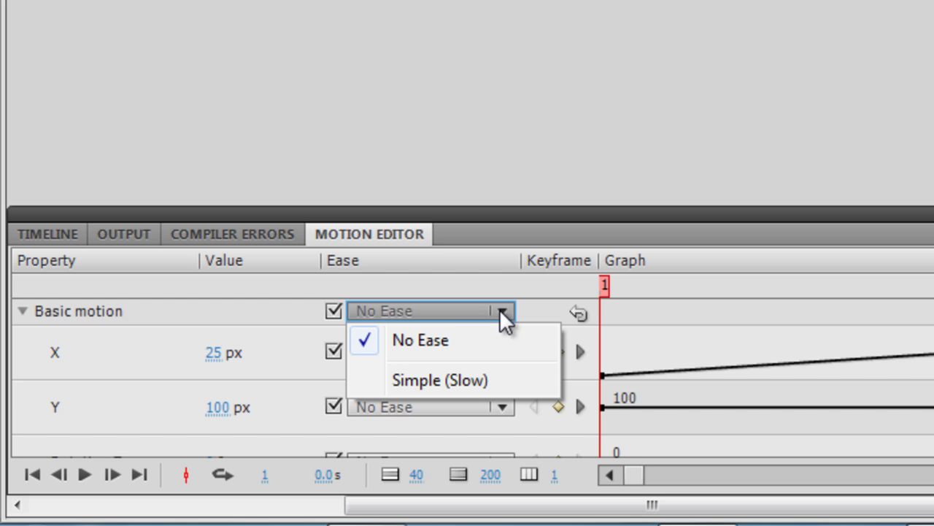
left_click(479, 380)
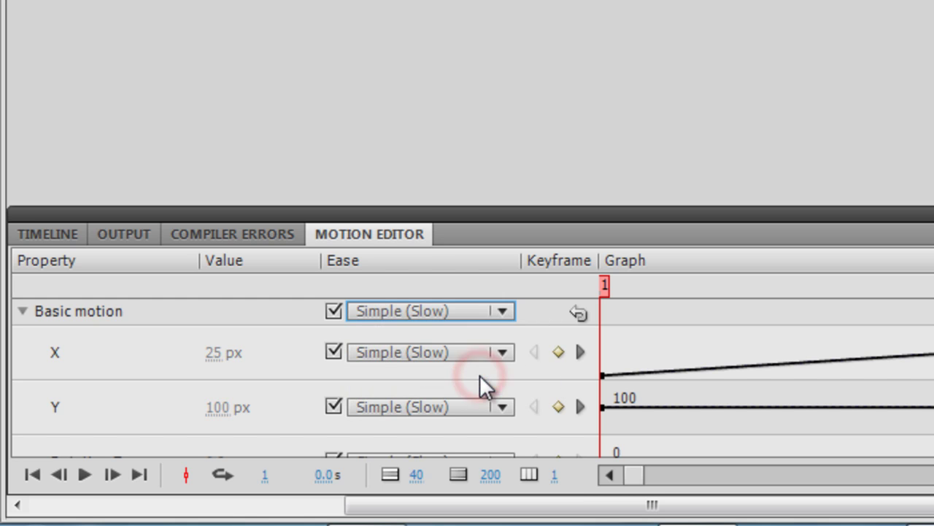
left_click(502, 311)
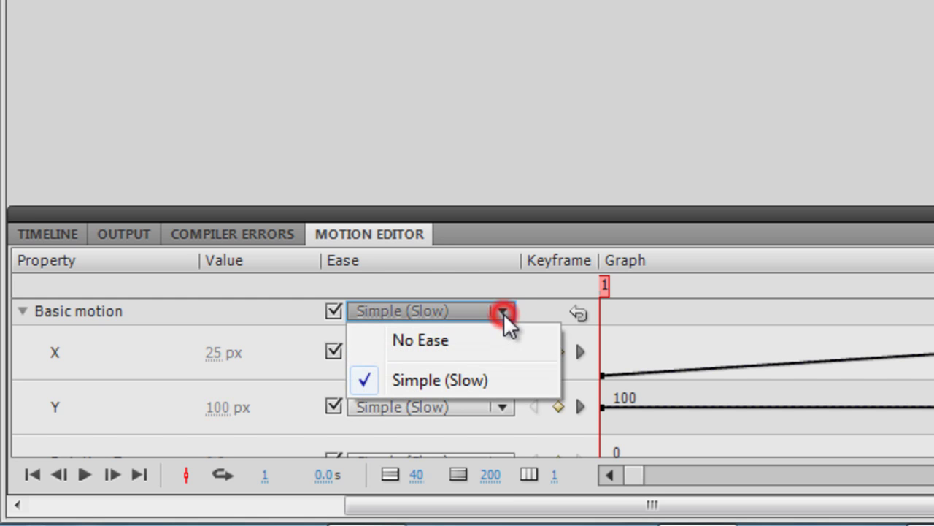
left_click(478, 341)
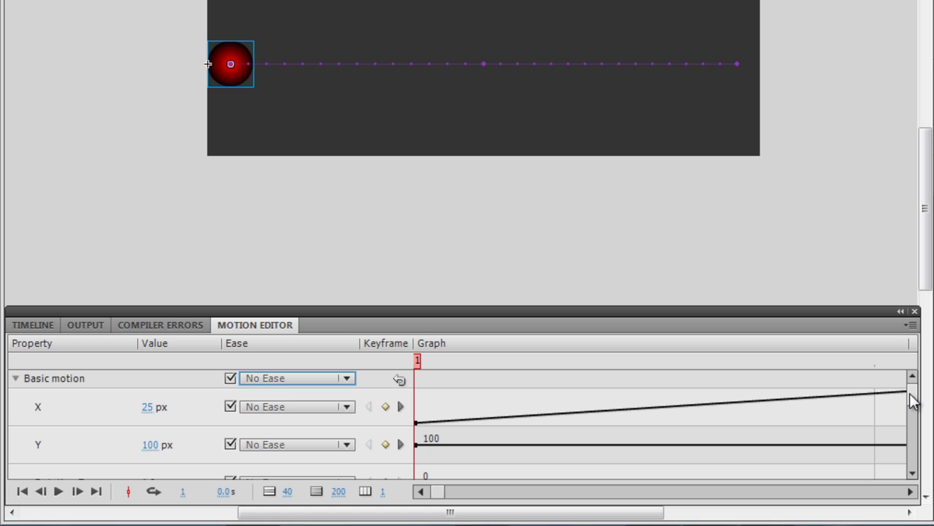
Adjust the Simple (Slow) ease strength between 100 and -100, settling on 0.
left_click_drag(911, 396, 916, 470)
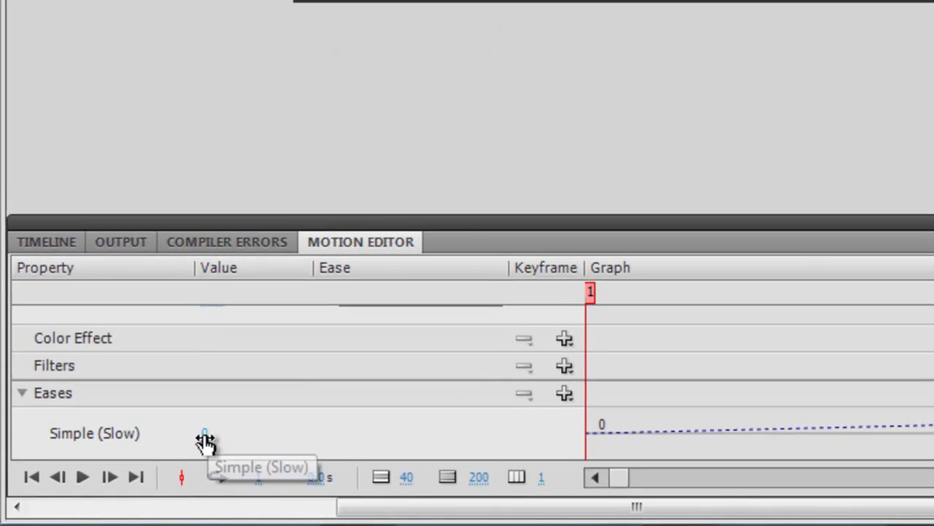
left_click_drag(146, 462, 309, 463)
left_click_drag(438, 436, 183, 460)
left_click(211, 434)
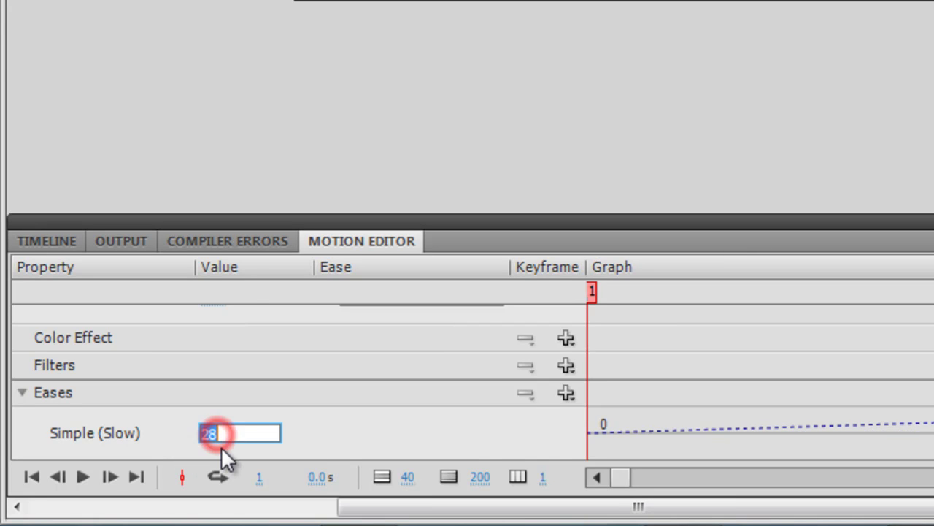
key("Return")
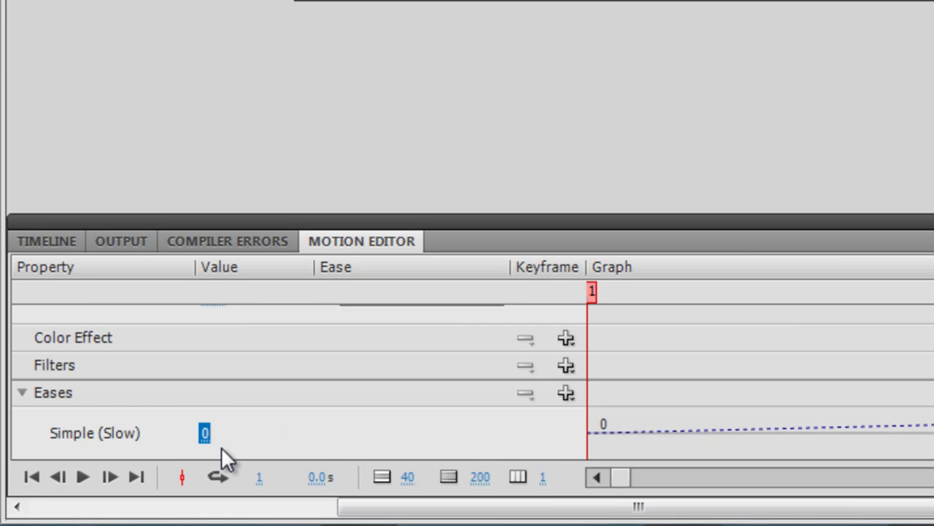
left_click(566, 394)
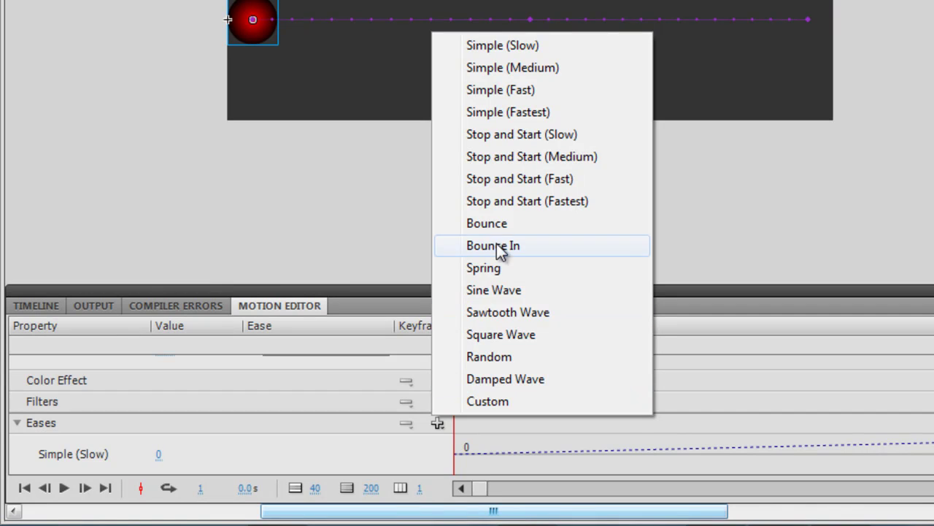
Add a Bounce ease beside Simple (Slow) and test-play the movie.
left_click(499, 225)
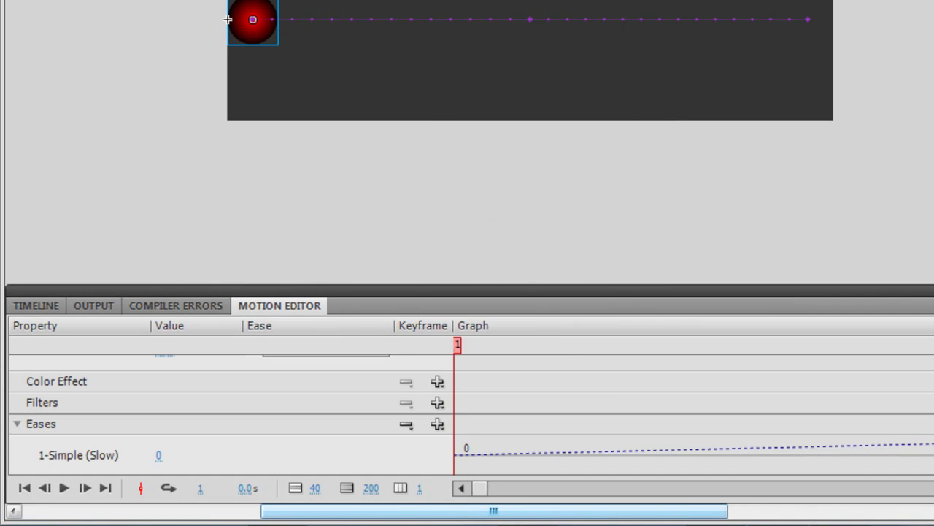
left_click(917, 467)
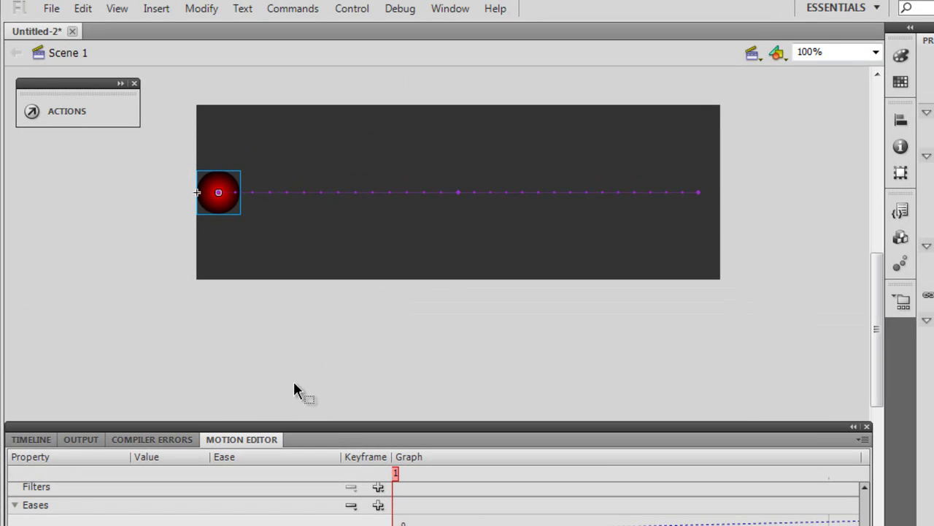
key("ctrl+Return")
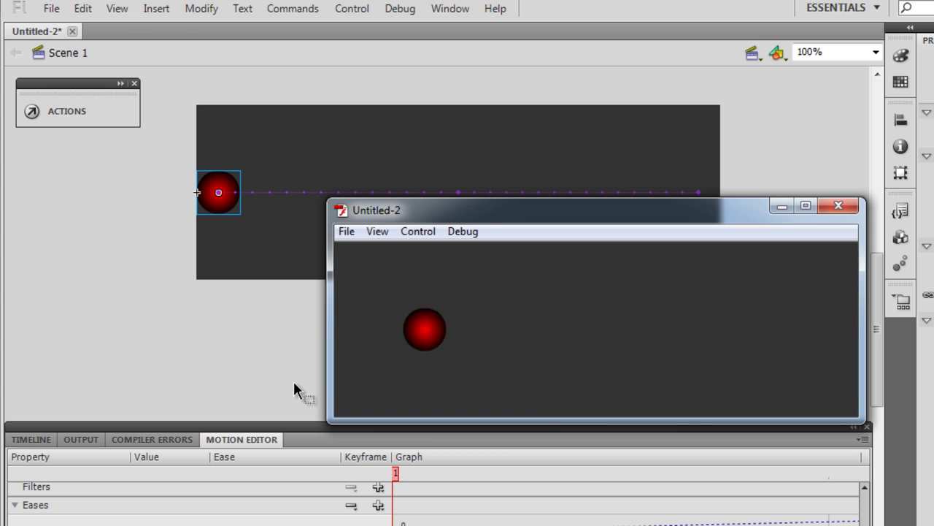
left_click(839, 206)
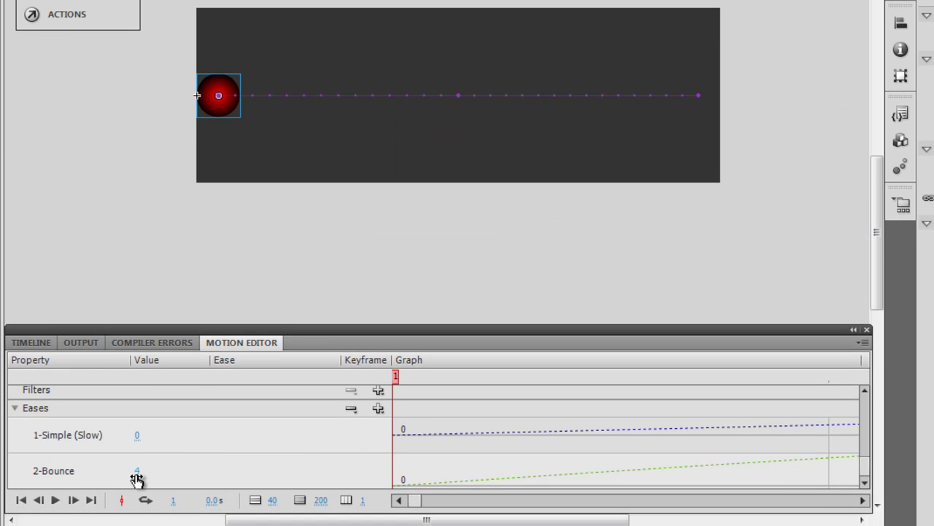
left_click_drag(867, 478, 867, 393)
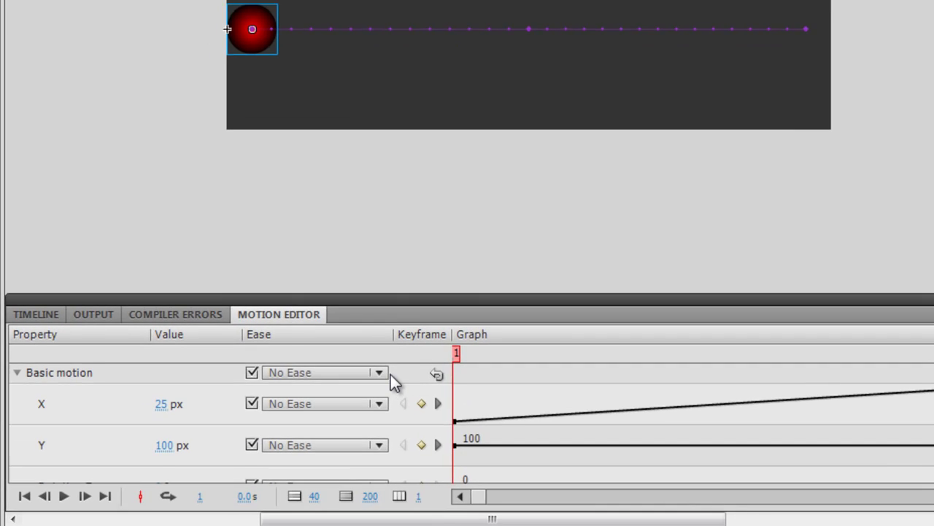
Set basic motion's ease to 2-Bounce, test-play the movie, and close the player.
left_click(347, 386)
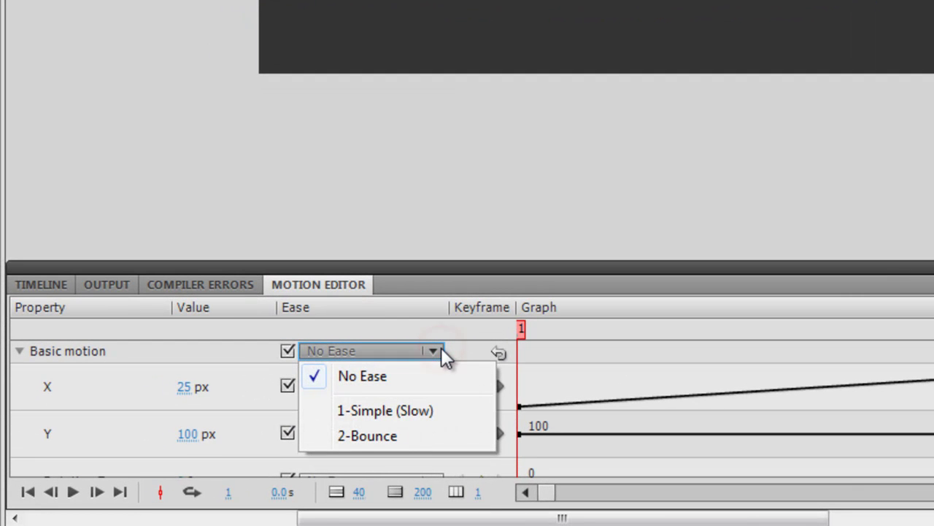
left_click(386, 437)
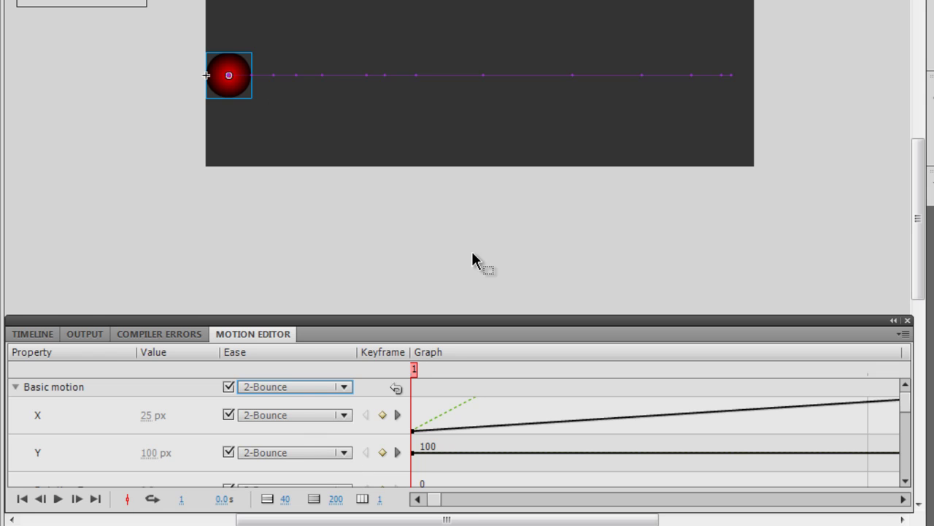
key("ctrl+Return")
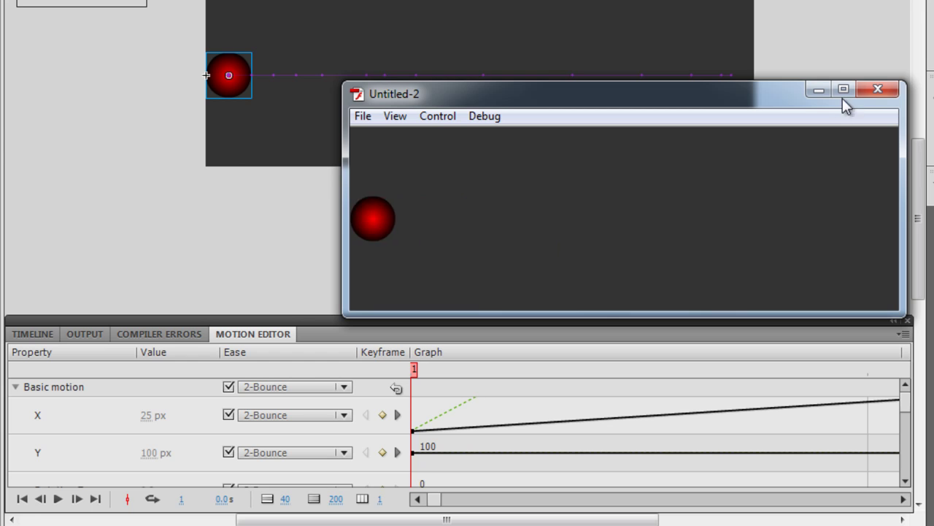
left_click(878, 90)
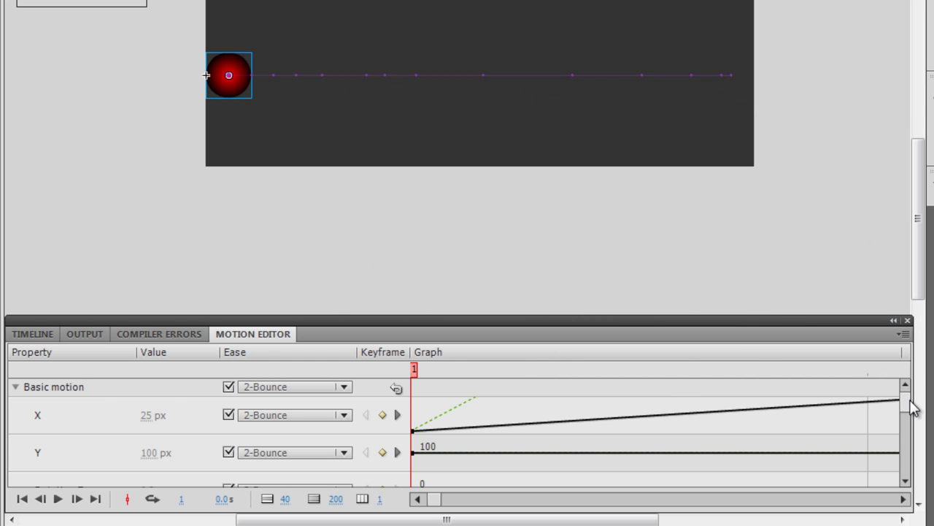
left_click_drag(908, 401, 905, 478)
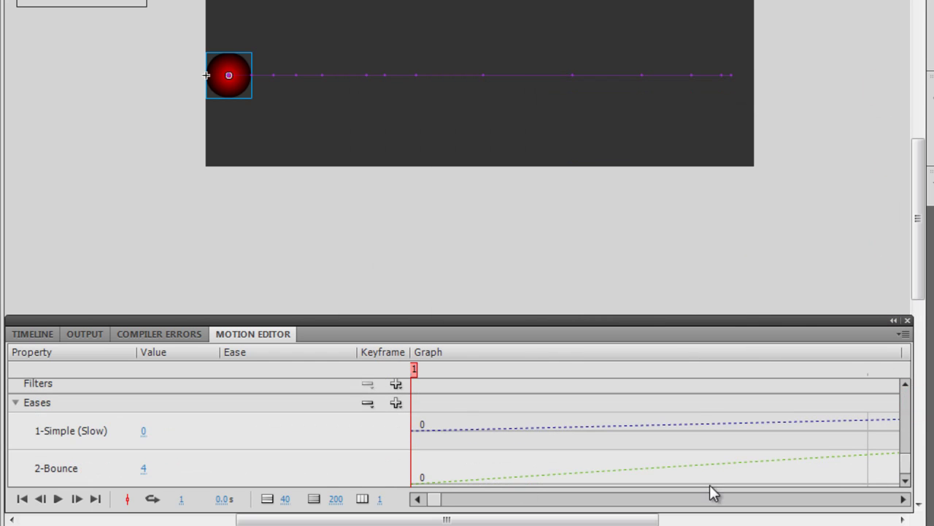
Add a Spring ease to the tween's Eases list.
left_click(397, 404)
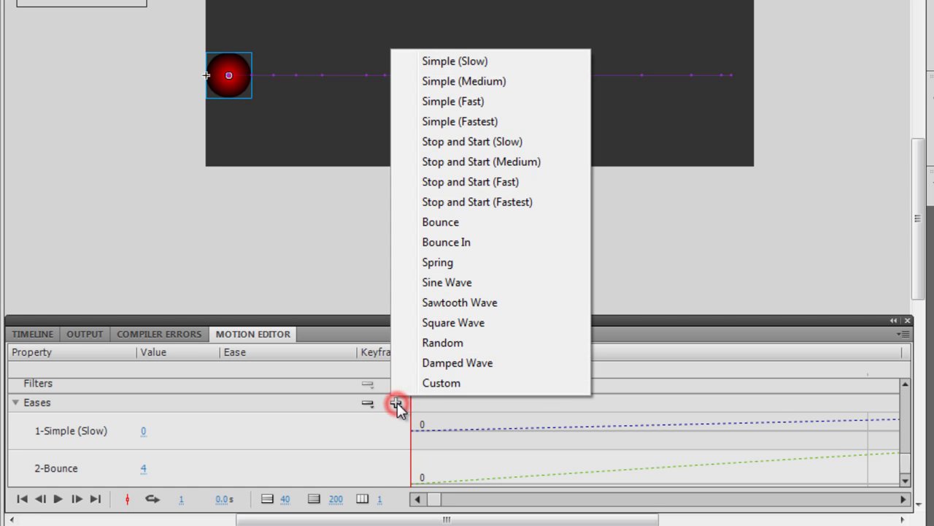
left_click(466, 262)
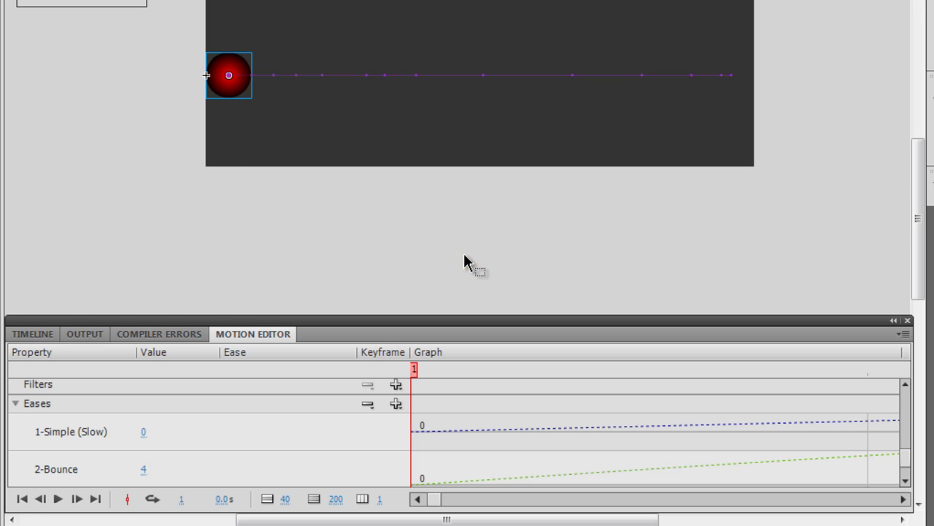
left_click_drag(909, 467, 907, 389)
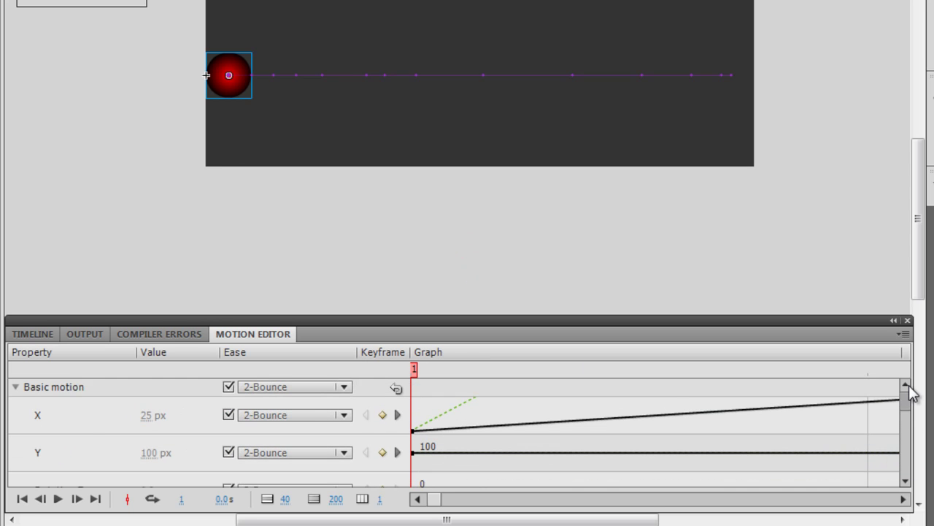
Switch basic motion's ease to 3-Spring, test-play the movie, and close the player.
left_click(344, 387)
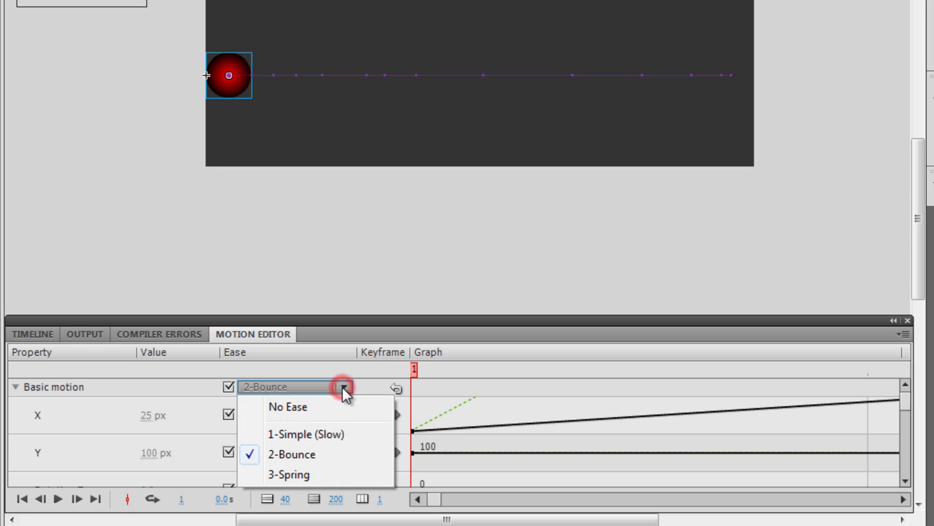
left_click(312, 476)
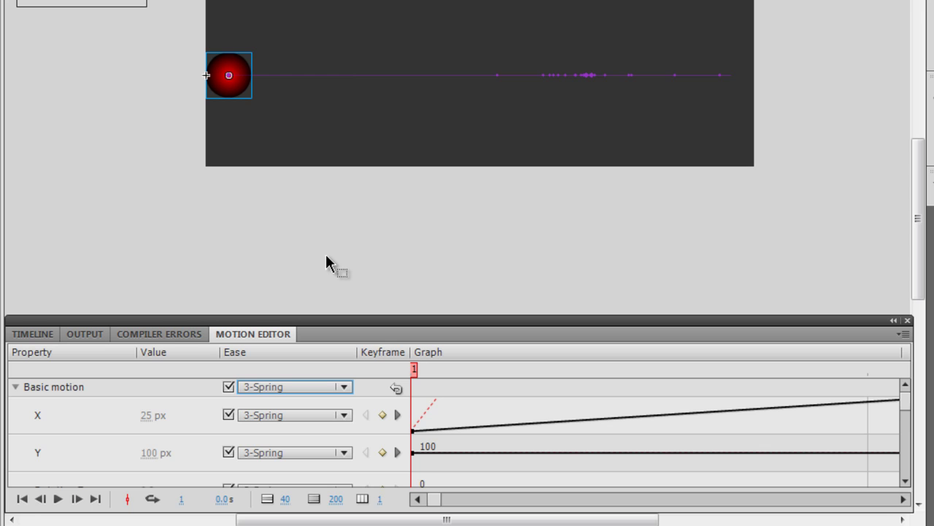
key("ctrl+Return")
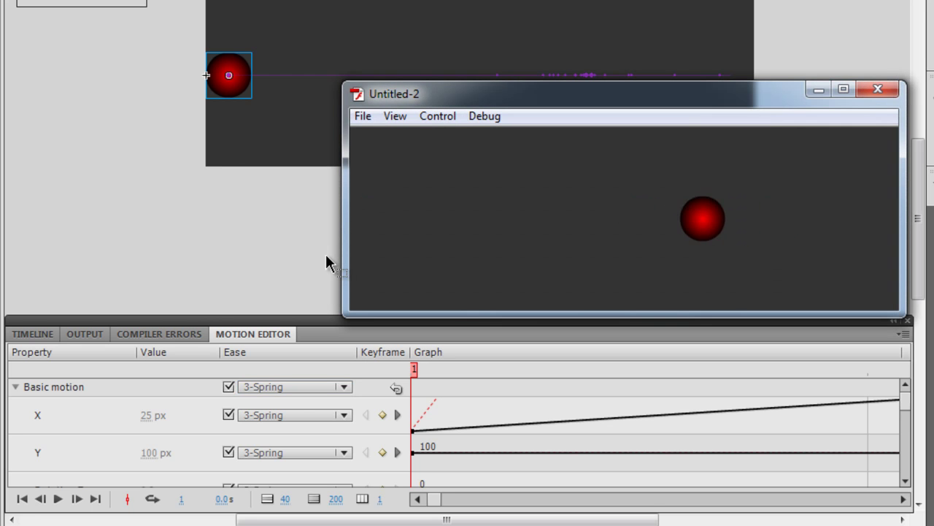
left_click(887, 90)
left_click_drag(909, 414, 907, 480)
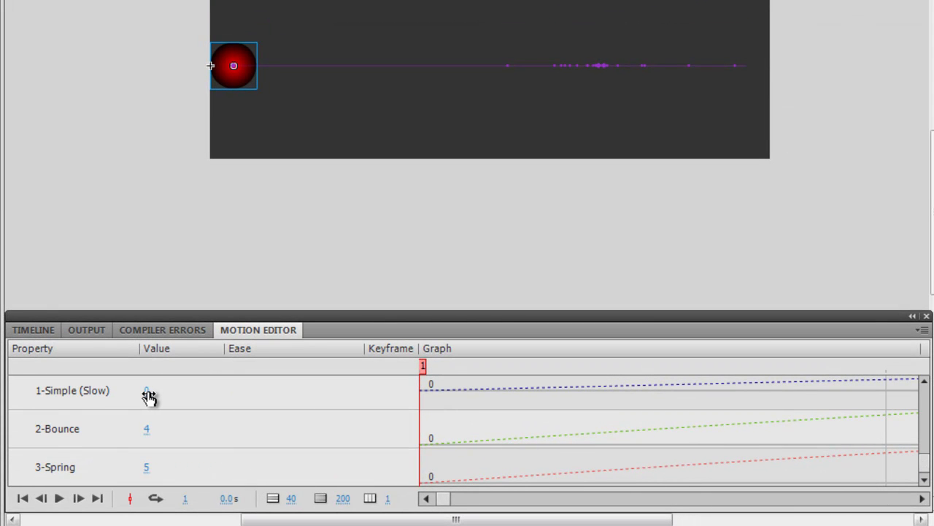
Raise the 1-Simple (Slow) strength to 100, assign it to basic motion, and test the movie.
left_click_drag(143, 392, 270, 391)
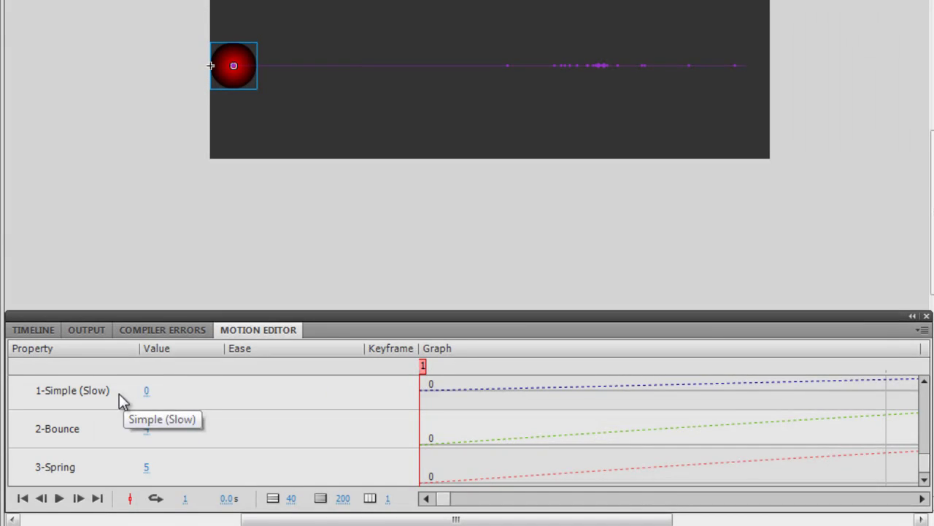
left_click_drag(415, 318, 501, 318)
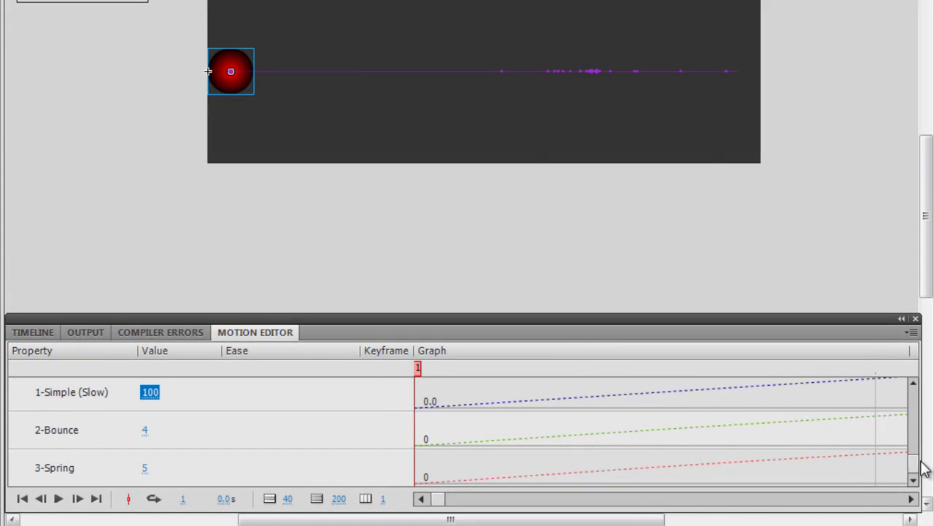
scroll(917, 471, "up", 5)
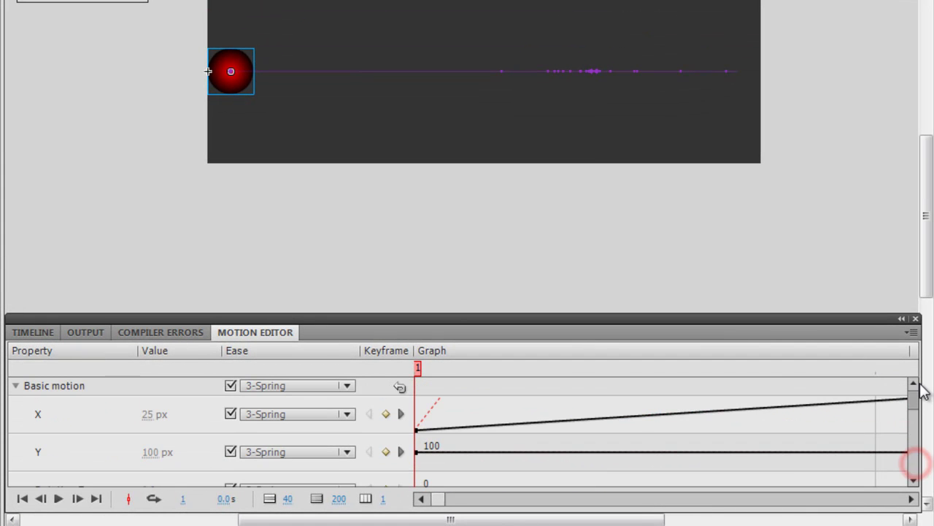
left_click(349, 386)
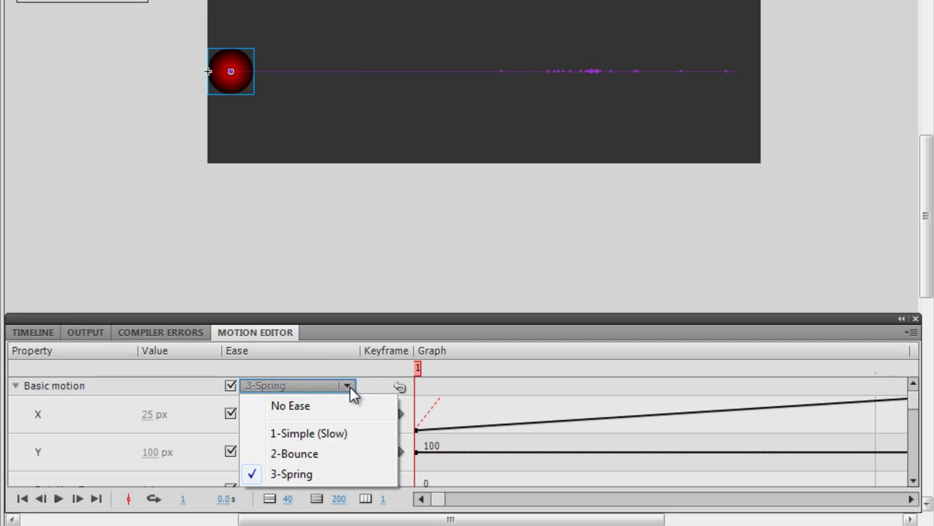
left_click(353, 434)
key("ctrl+Return")
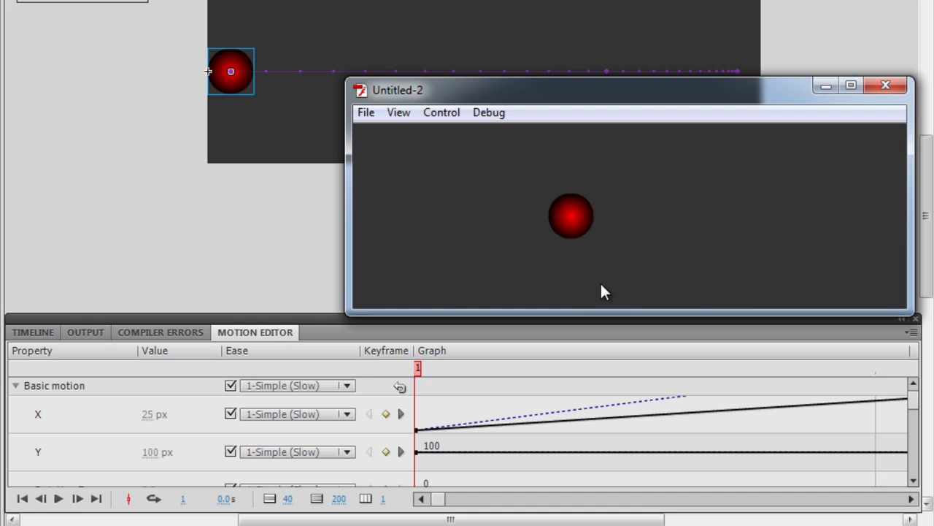
Close the test movie and lower the Simple (Slow) ease strength to -100.
left_click(886, 85)
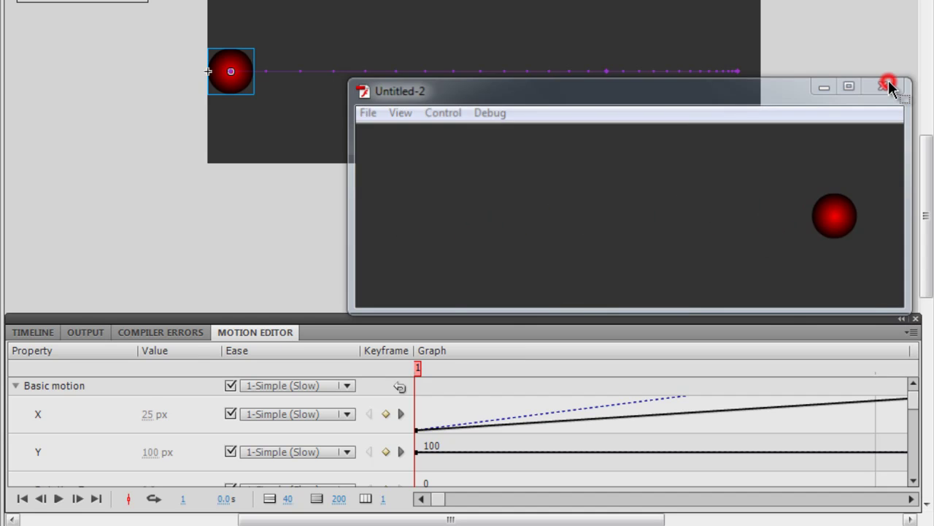
left_click_drag(916, 394, 919, 476)
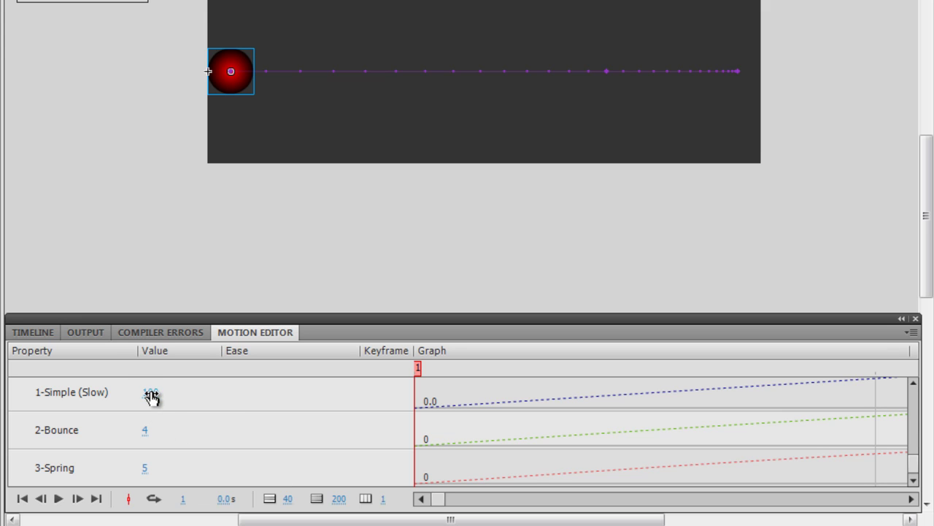
left_click_drag(150, 396, 3, 380)
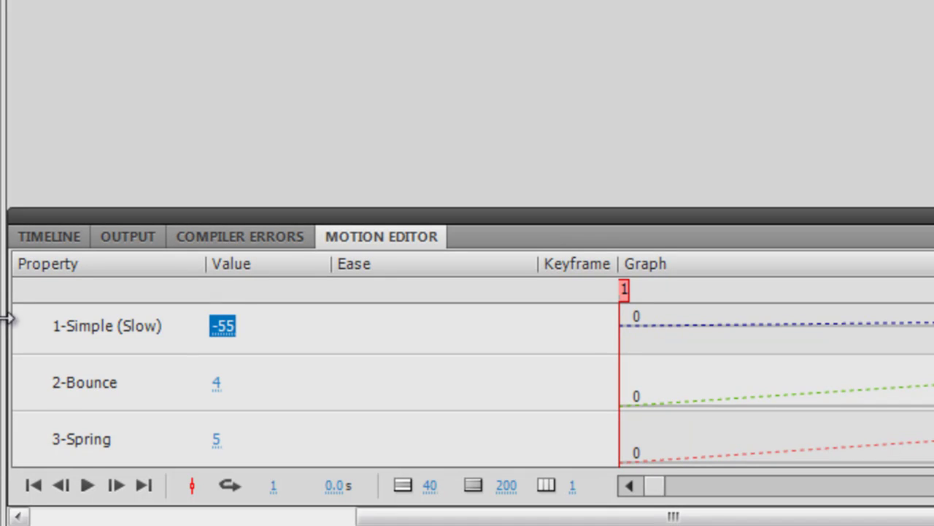
left_click_drag(226, 329, 73, 323)
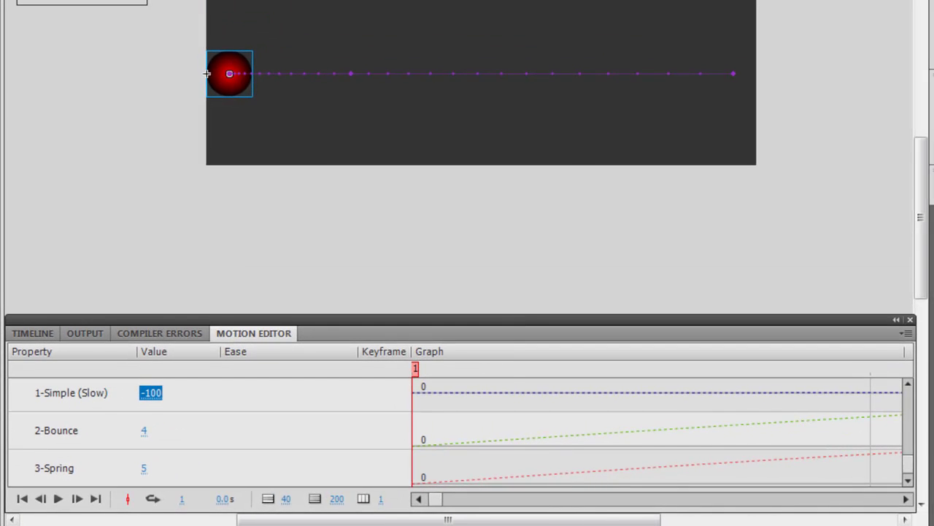
left_click_drag(909, 462, 910, 390)
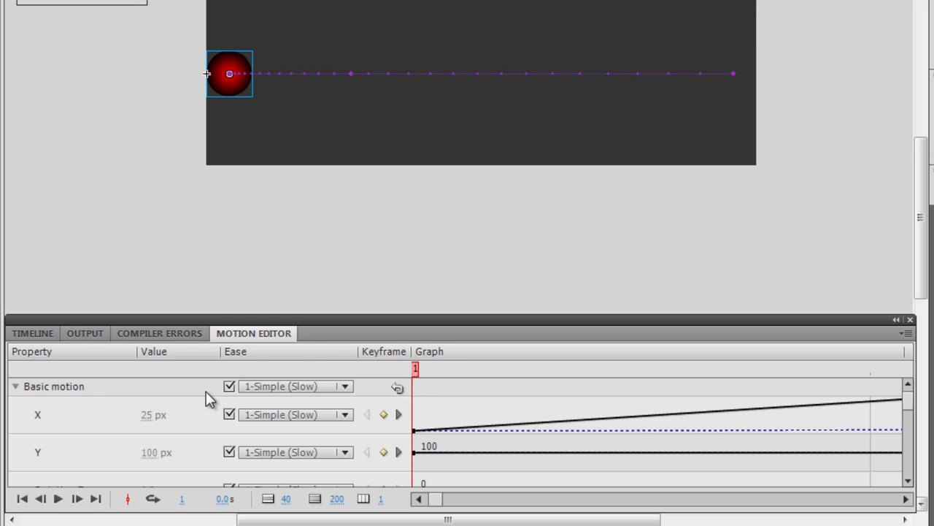
Test-play the -100 Simple (Slow) eased ball, close the player, and return to the Timeline.
left_click(818, 290)
key("ctrl+Return")
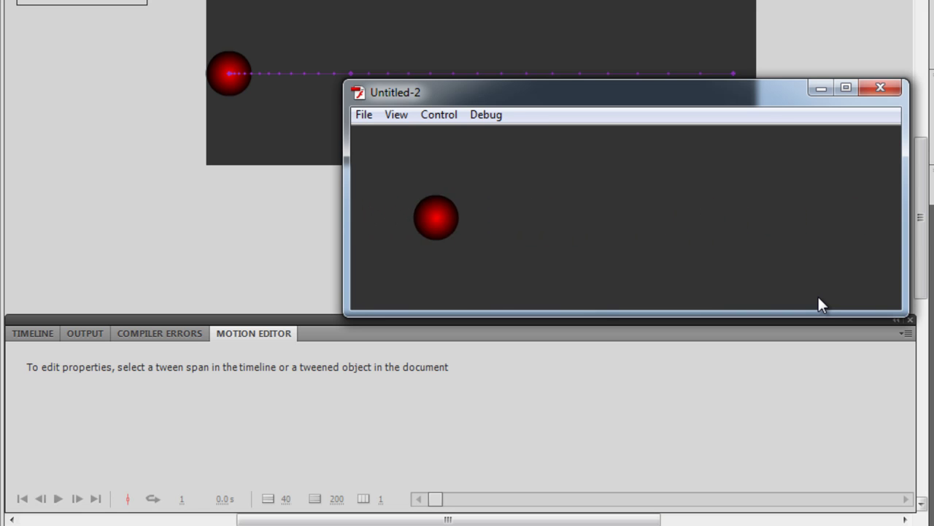
left_click(882, 89)
left_click(37, 333)
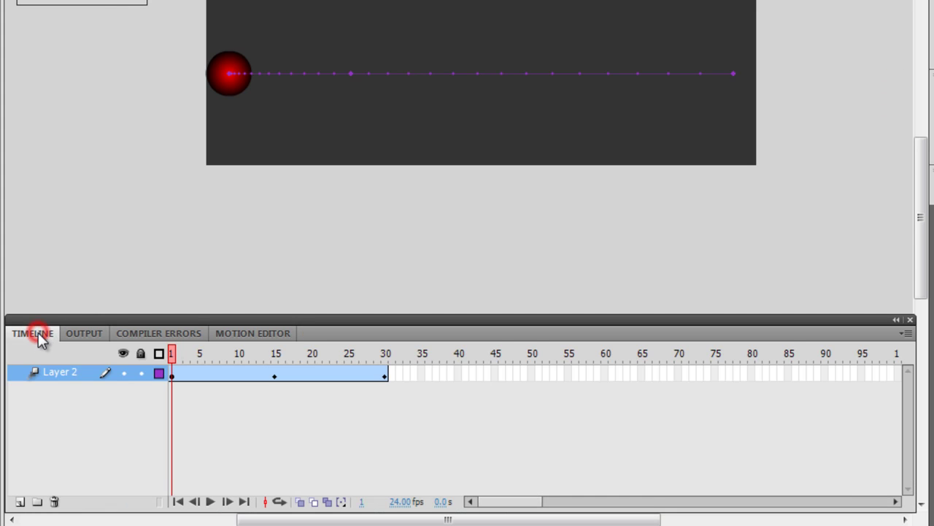
left_click(221, 90)
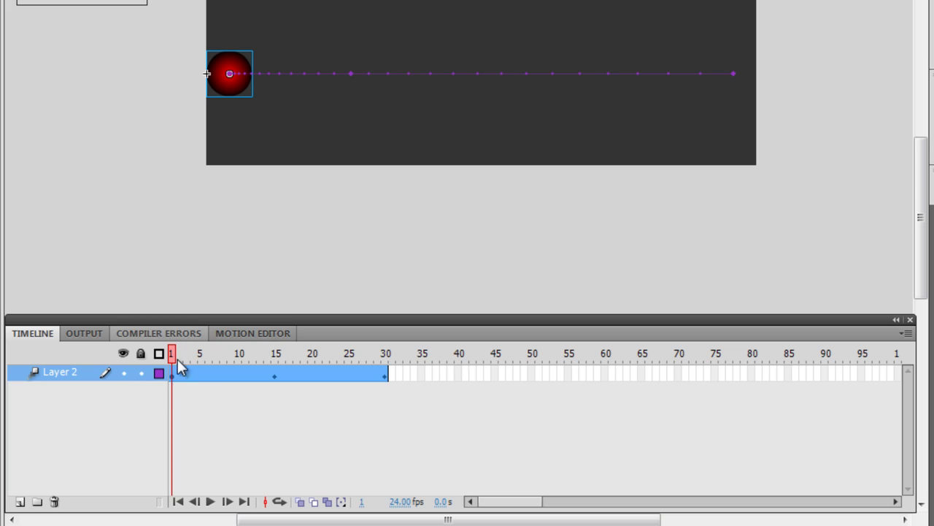
left_click(262, 336)
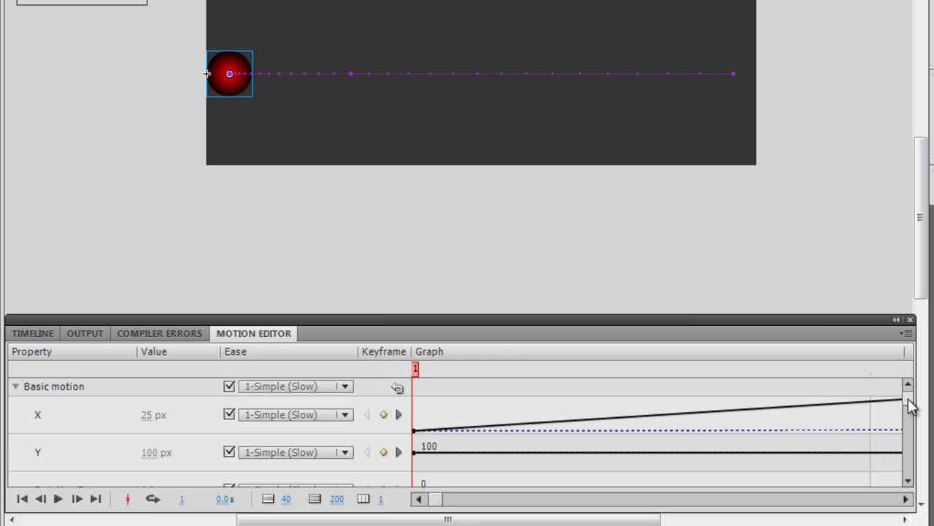
left_click(345, 386)
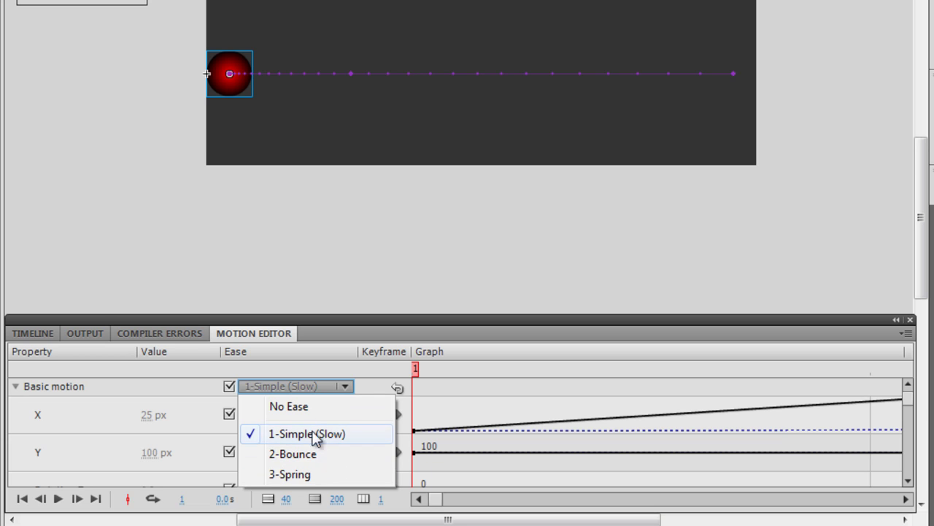
left_click(279, 387)
left_click_drag(909, 405, 916, 440)
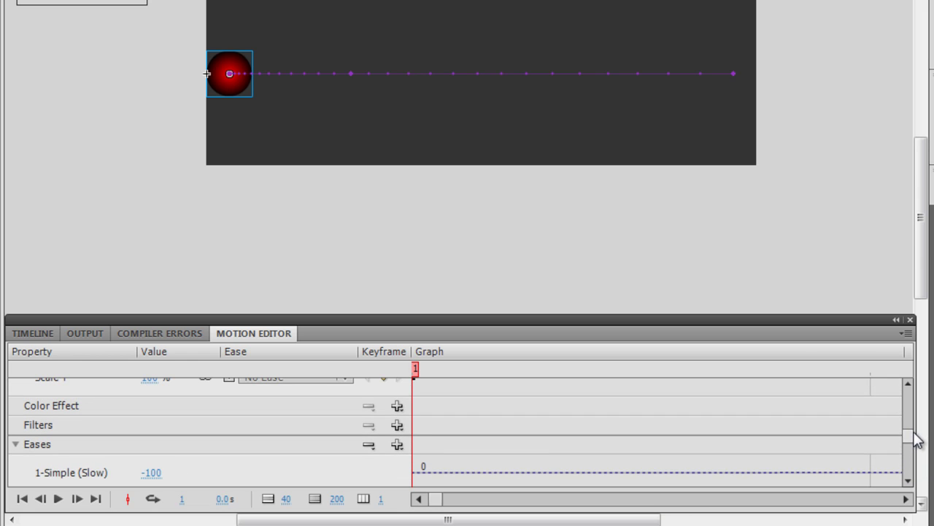
left_click(398, 446)
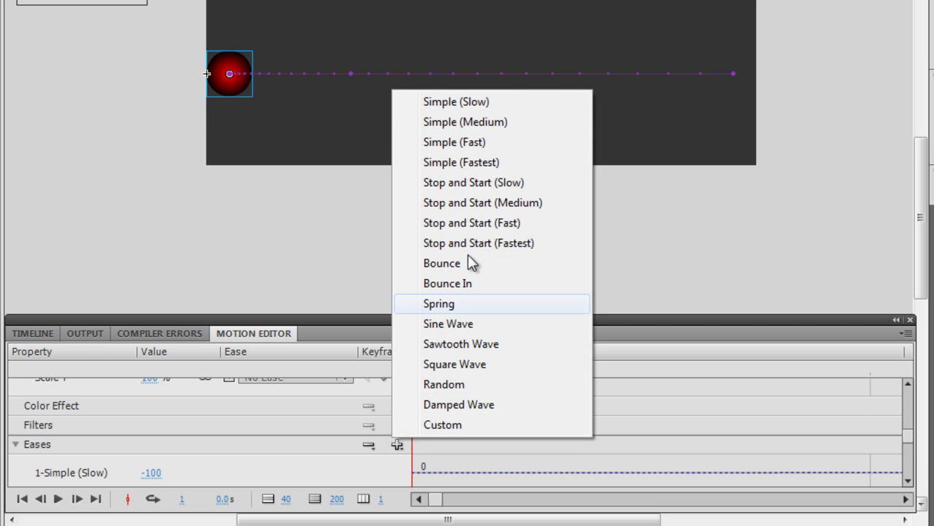
left_click(914, 440)
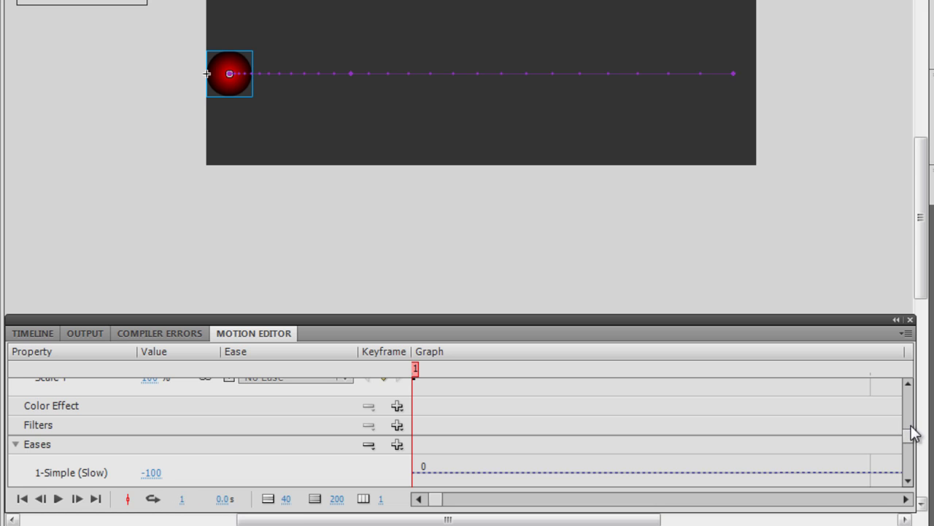
left_click_drag(909, 434, 909, 415)
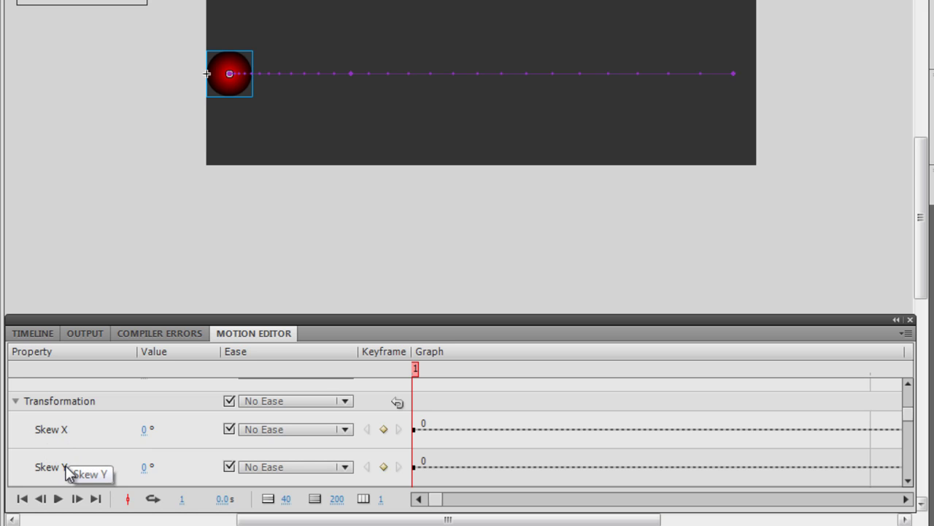
Undock the Motion Editor as a floating panel positioned higher on screen.
left_click_drag(504, 319, 643, 189)
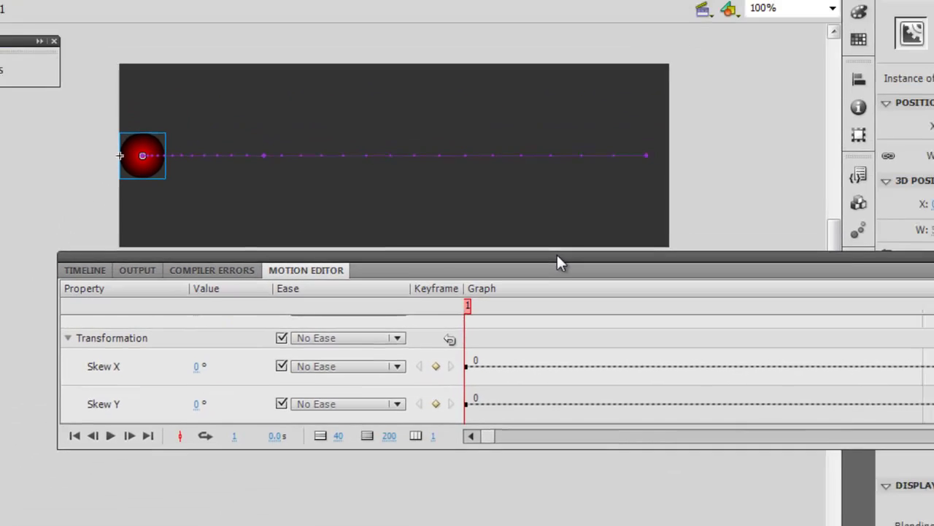
left_click_drag(556, 256, 555, 262)
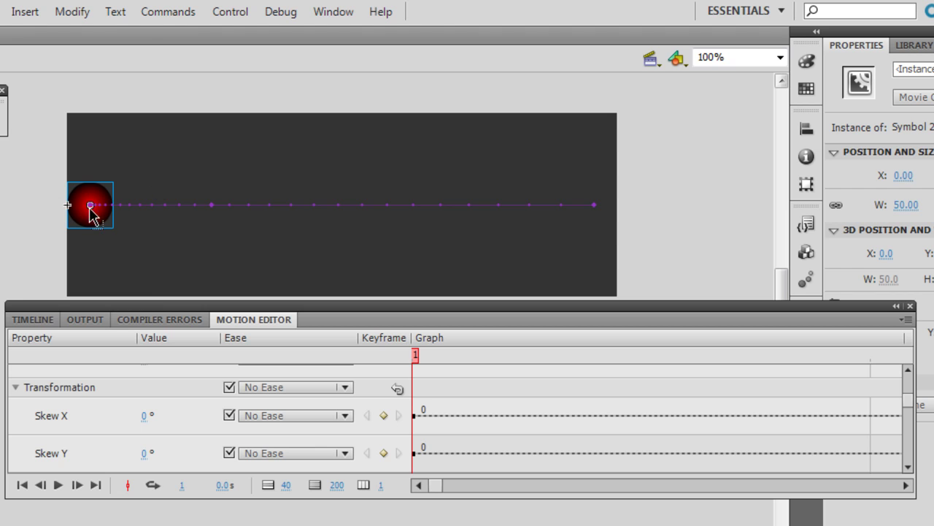
left_click_drag(146, 307, 182, 261)
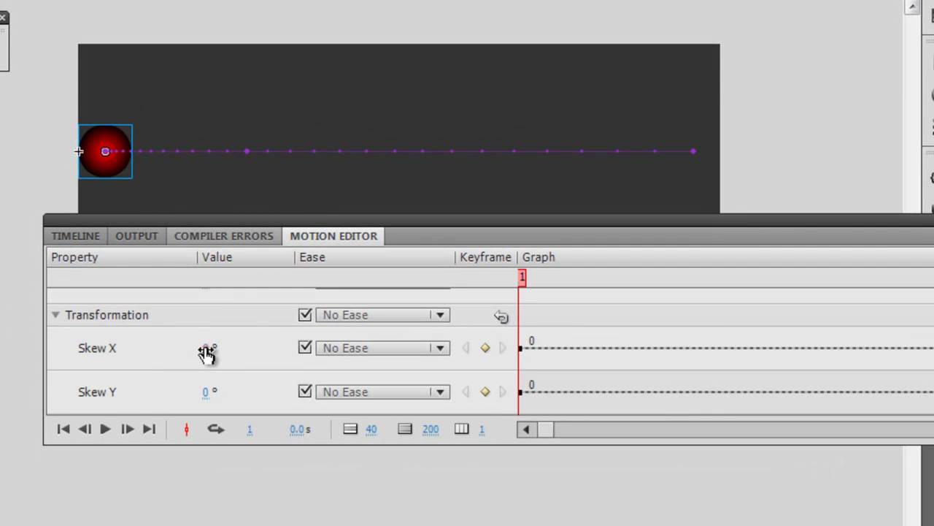
Set Skew X to 25° and Skew Y to 47°, test the movie, and close the player.
left_click_drag(198, 353, 224, 350)
left_click_drag(209, 393, 254, 389)
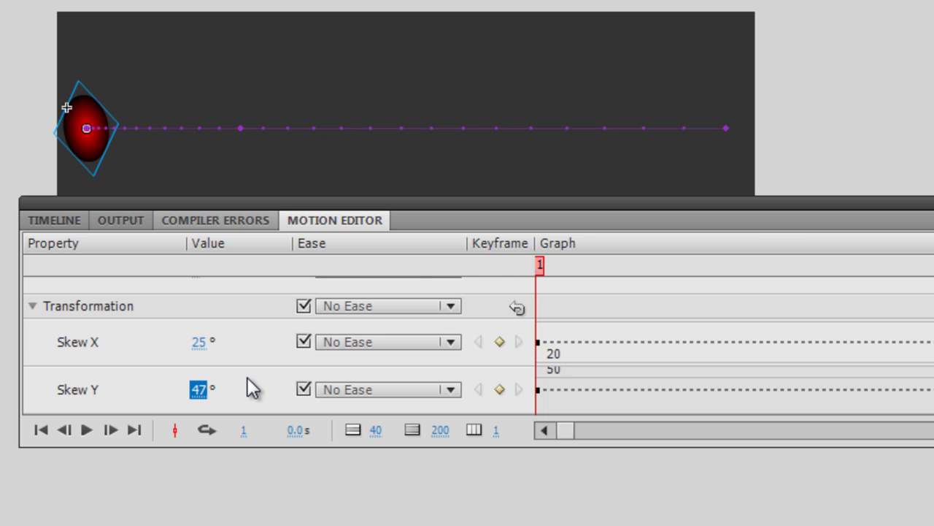
key("ctrl+Return")
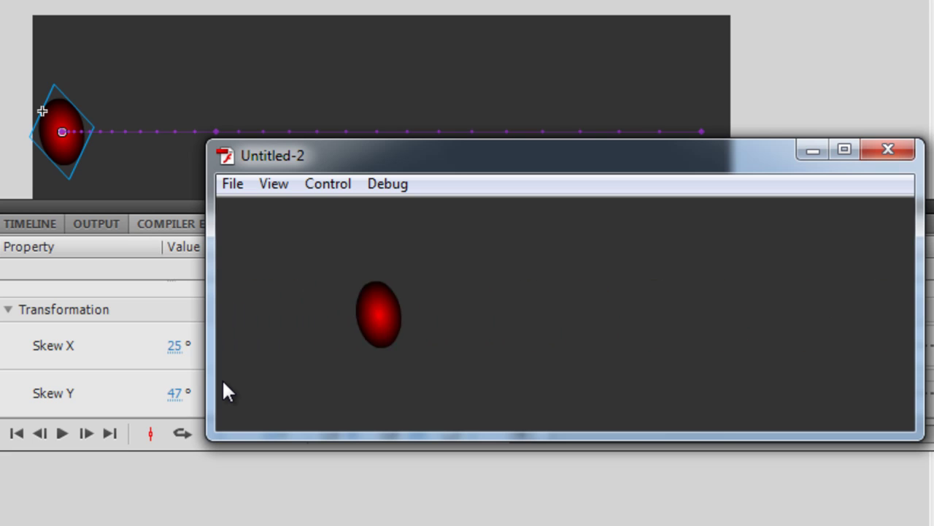
left_click(897, 151)
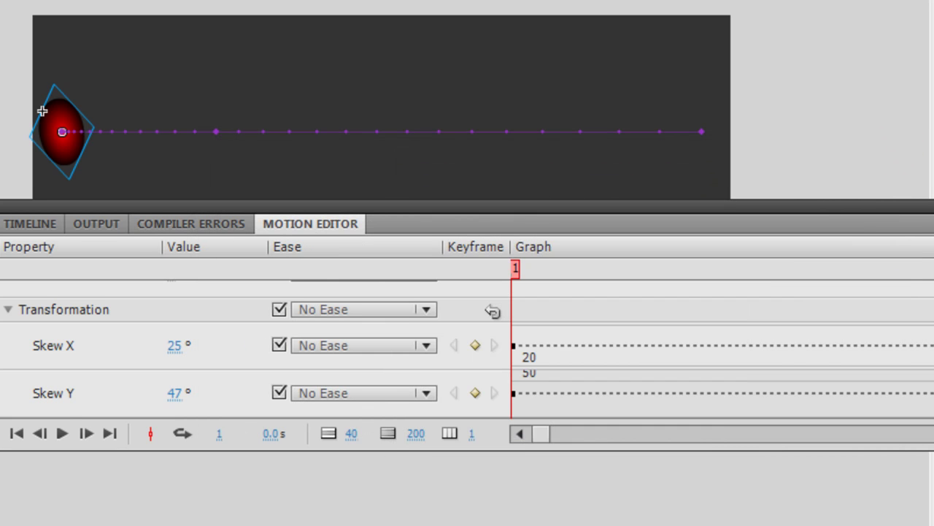
scroll(467, 351, "up", 3)
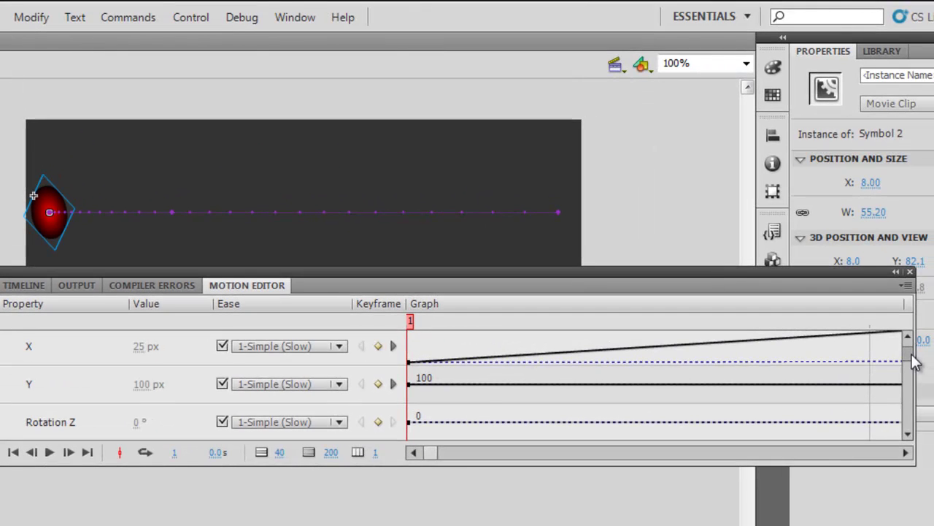
At frame 15, set Skew X to 61° and Skew Y to 79°, then test and close the player.
left_click(394, 346)
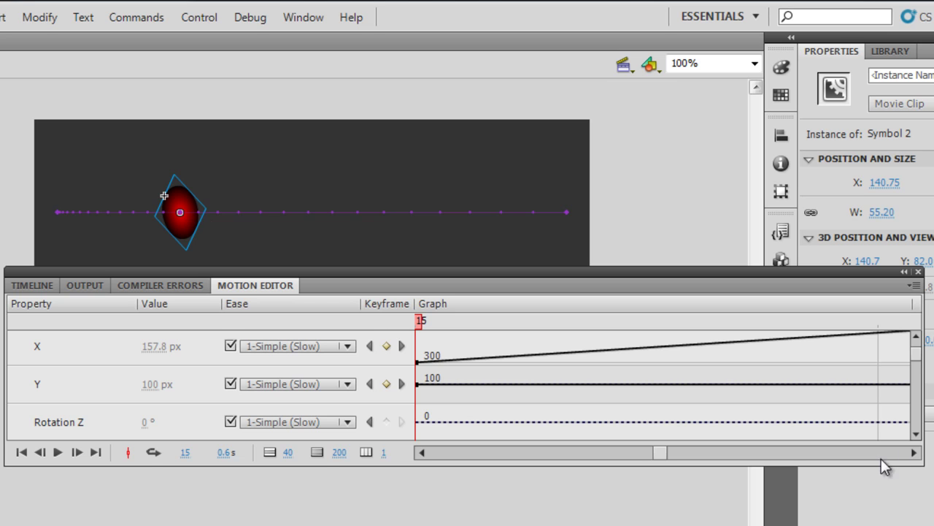
mouse_move(919, 359)
left_mouse_down()
mouse_move(913, 352)
mouse_move(913, 376)
left_mouse_up()
left_click_drag(149, 371, 176, 365)
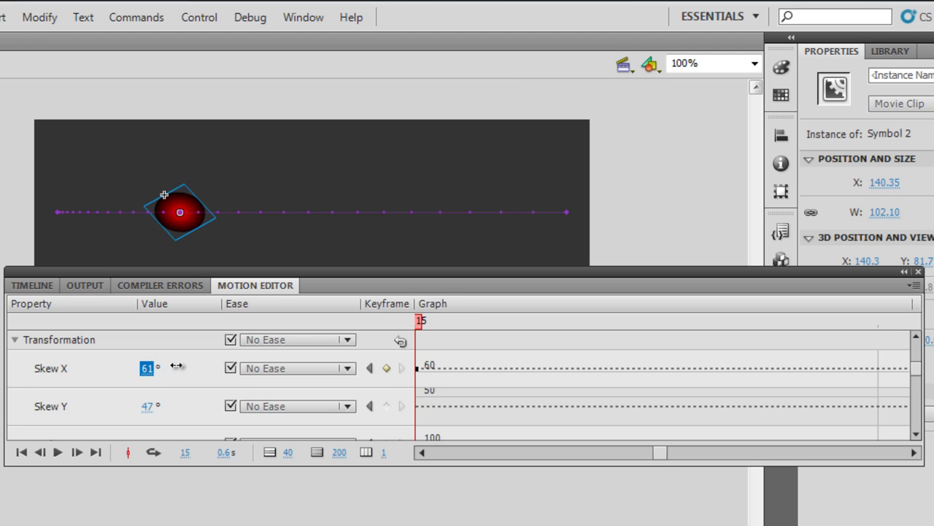
left_click_drag(151, 405, 179, 403)
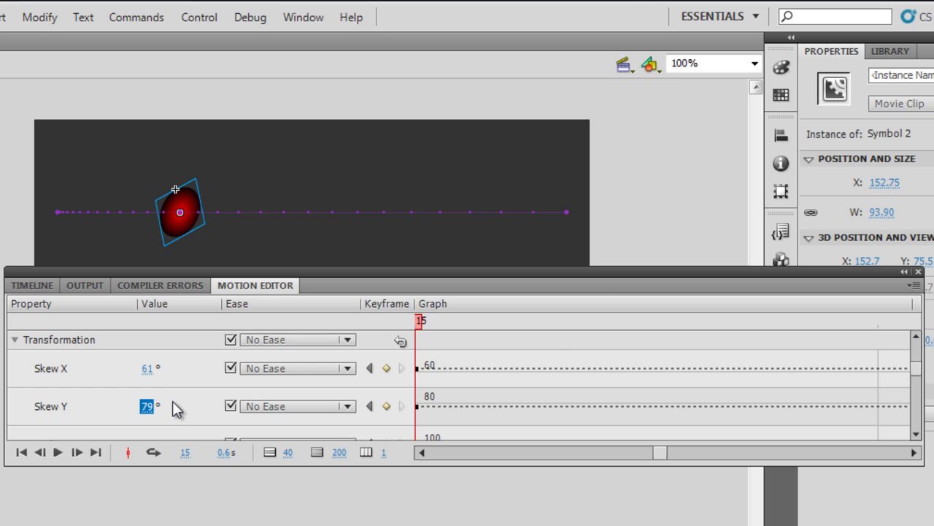
key("ctrl+Return")
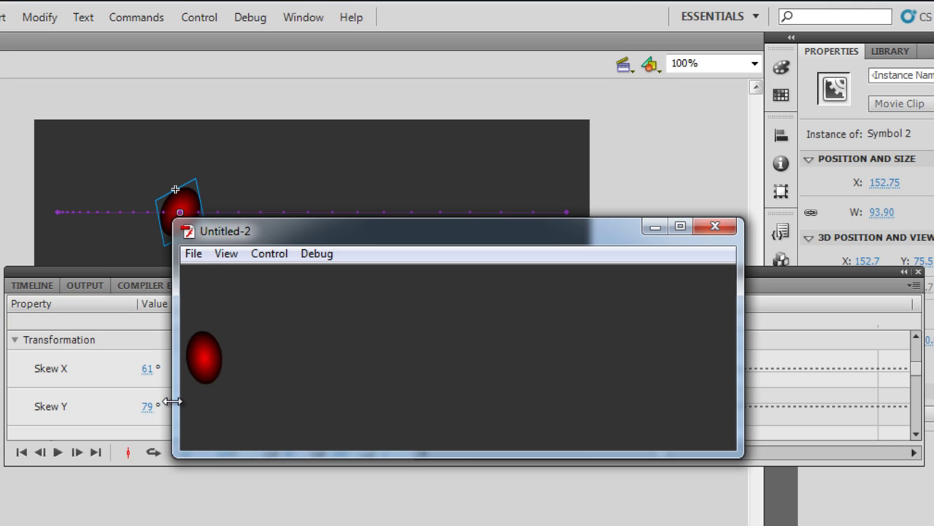
left_click(727, 227)
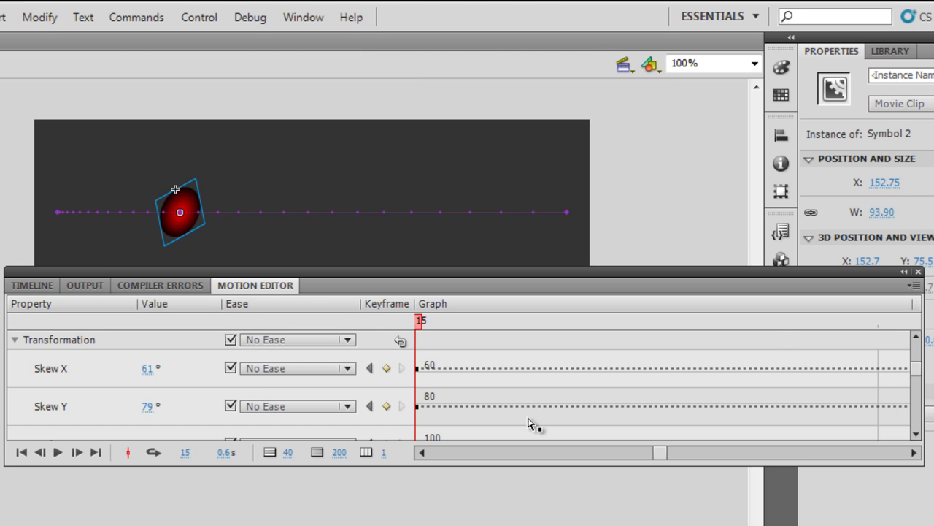
At frame 1, set the ball's Scale X to 132%.
left_click(371, 368)
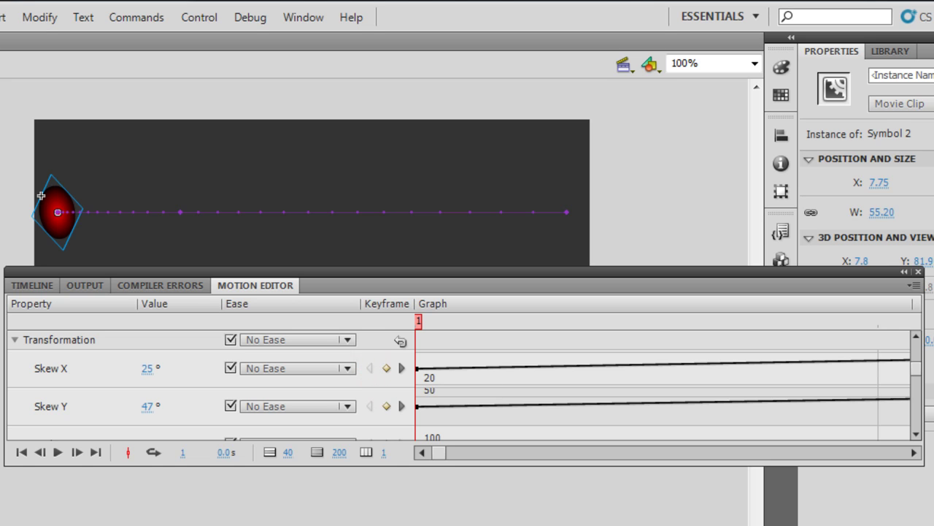
left_click(917, 435)
left_click(917, 436)
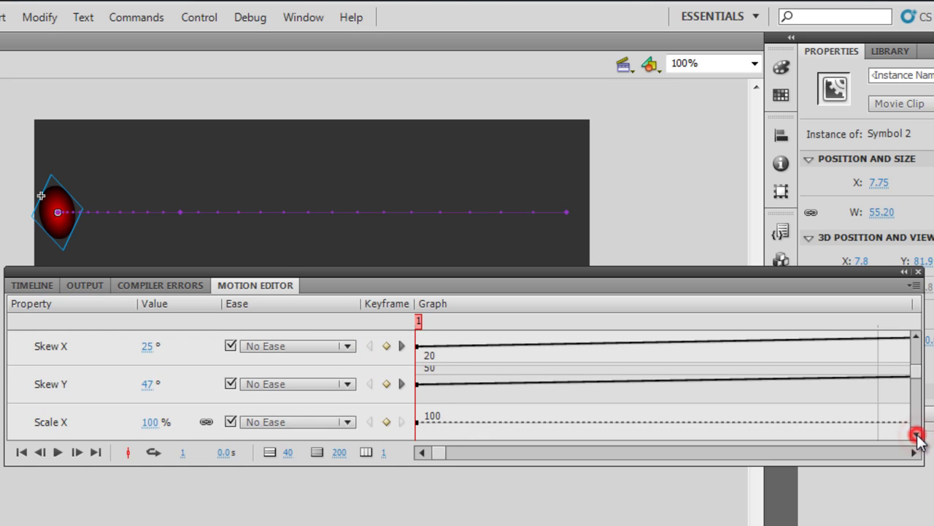
left_click(917, 436)
left_click(917, 436)
left_click(917, 435)
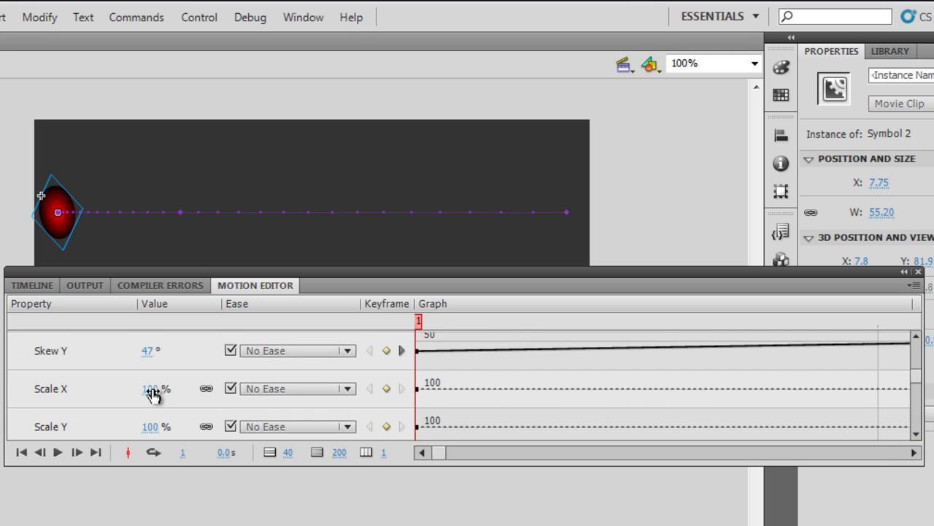
left_click_drag(148, 392, 179, 388)
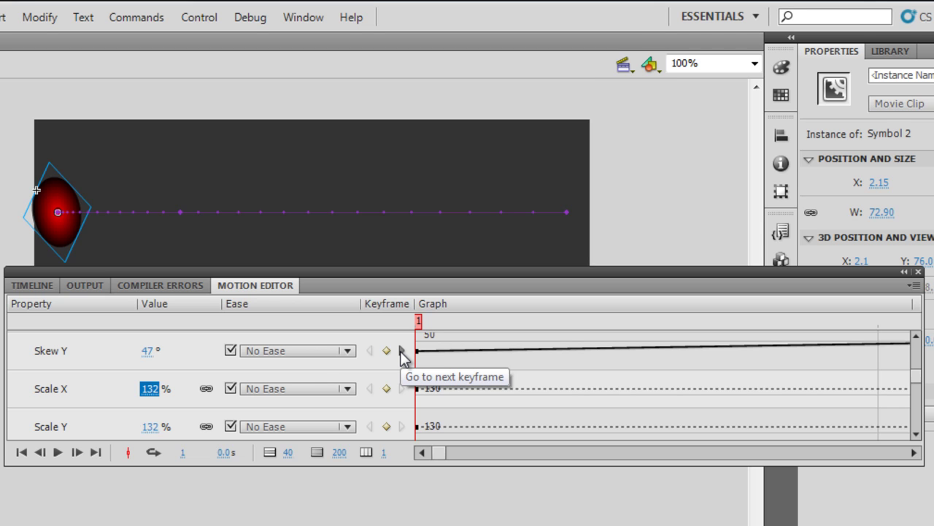
At frame 15, set Scale X to 94%, then test the movie and close the player.
left_click(402, 352)
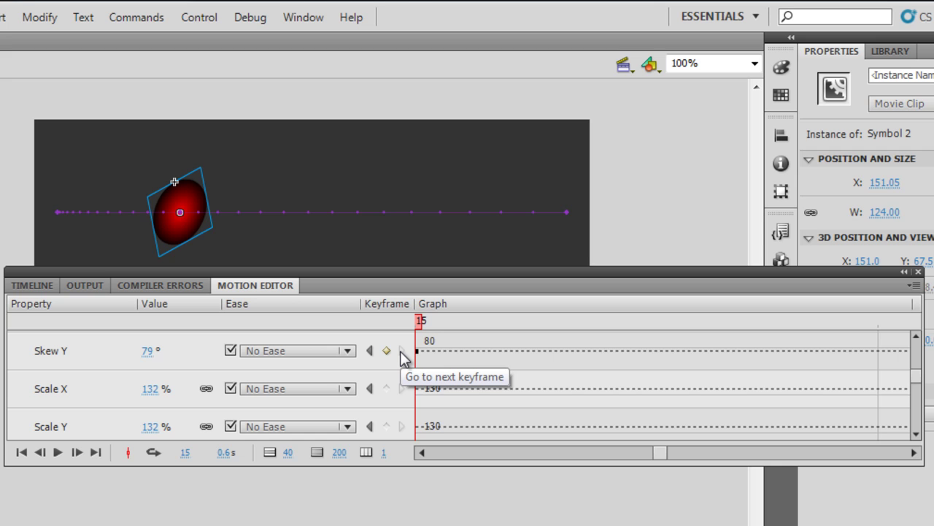
left_click_drag(154, 395, 117, 390)
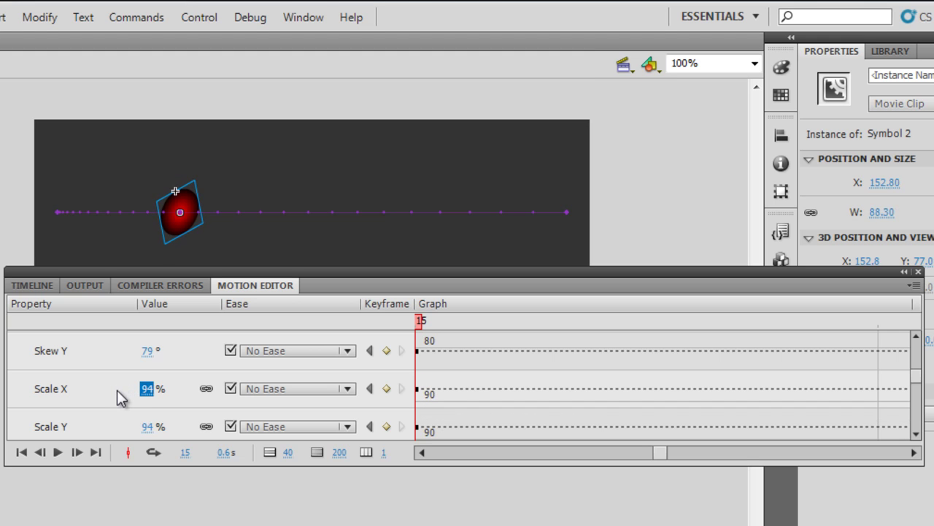
key("ctrl+Return")
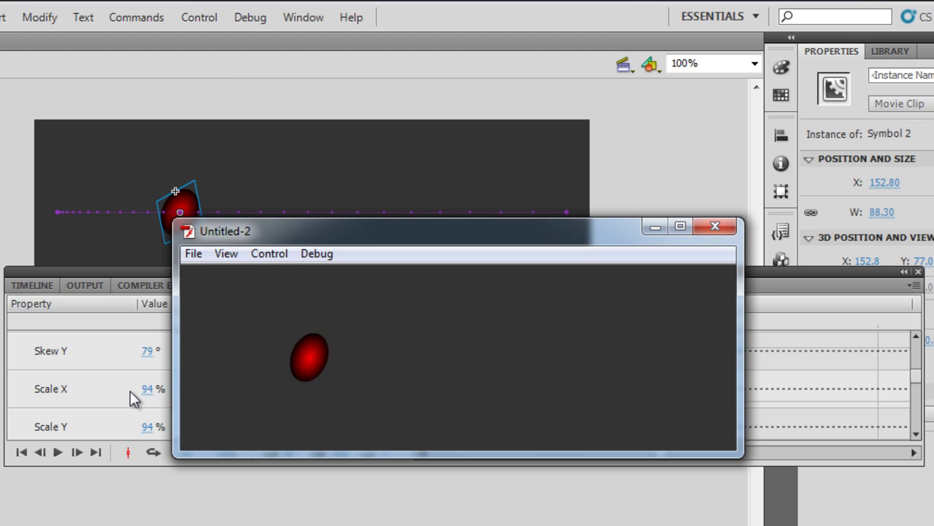
left_click(714, 228)
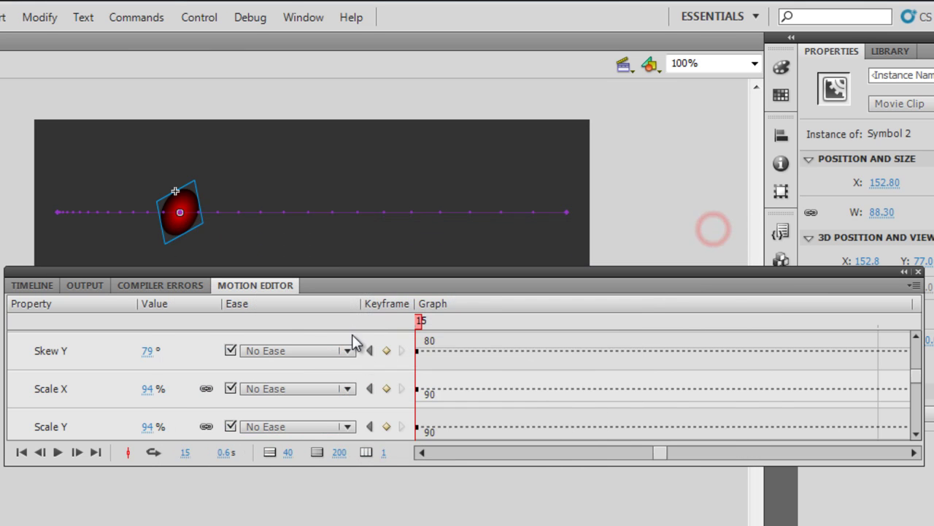
Review the frame 1 and frame 15 keyframes and move the Motion Editor panel down-left.
left_click(370, 351)
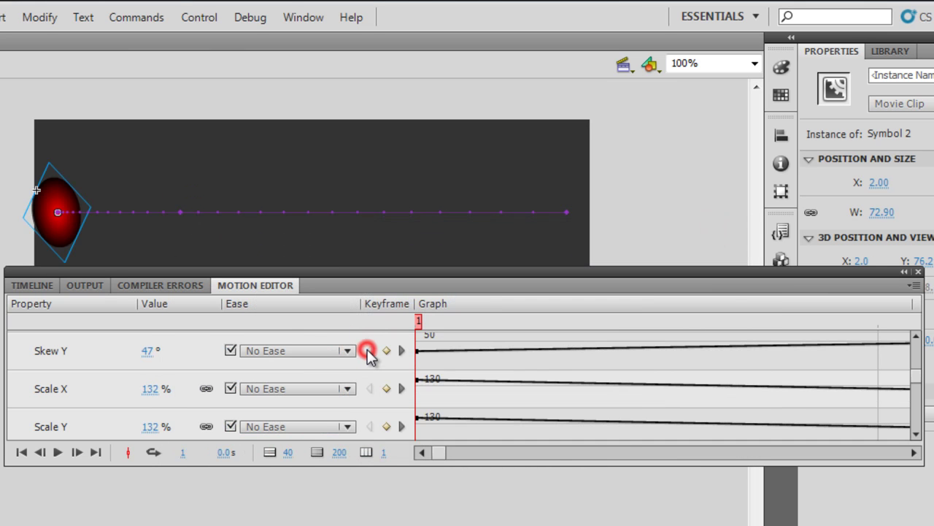
left_click(401, 352)
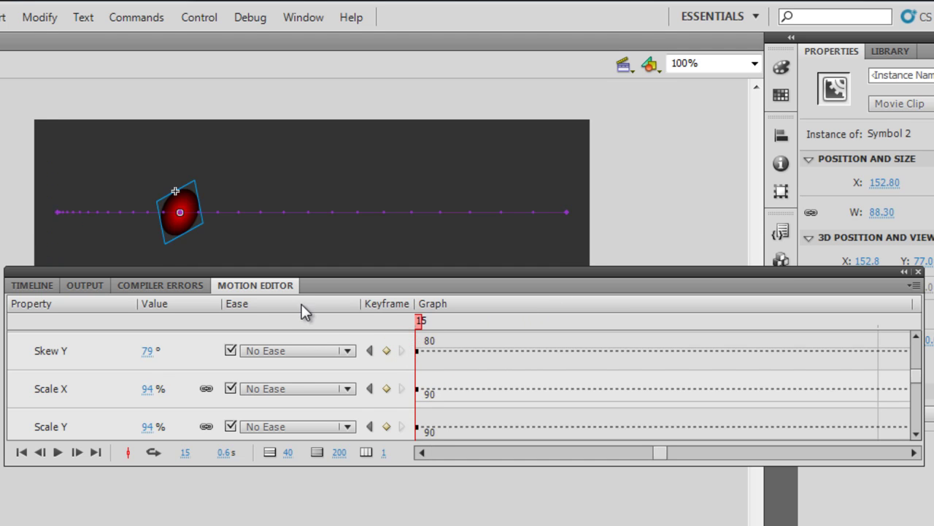
left_click_drag(443, 270, 392, 368)
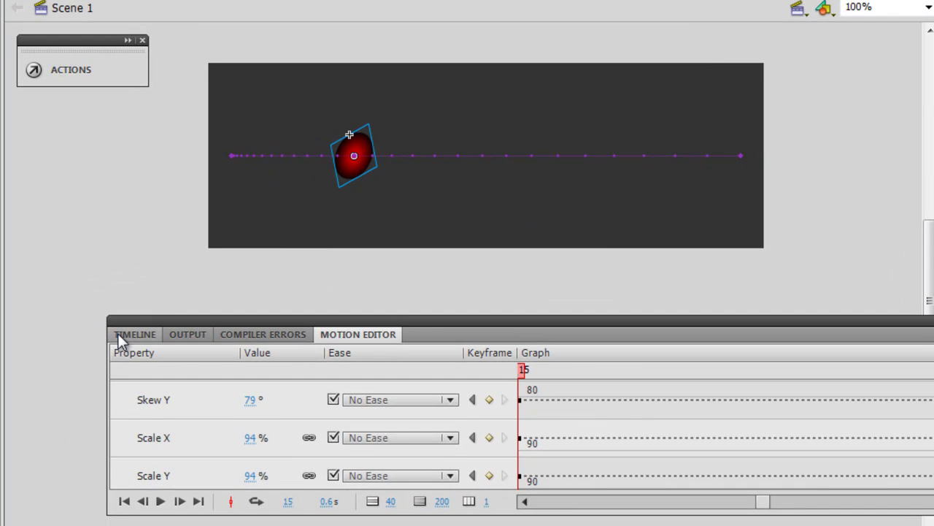
Select the ball's tween on the Timeline, set Rotate to 1 time CW, and test the movie.
left_click(122, 336)
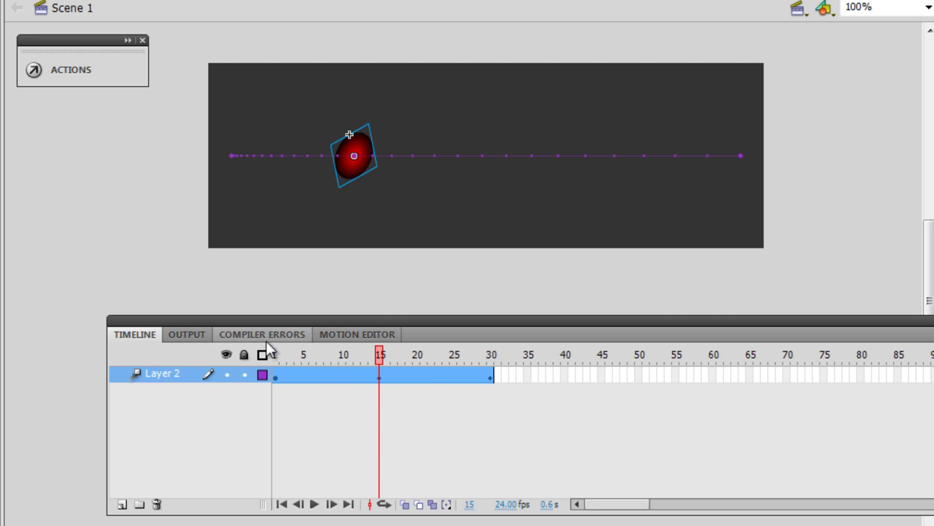
left_click(431, 384)
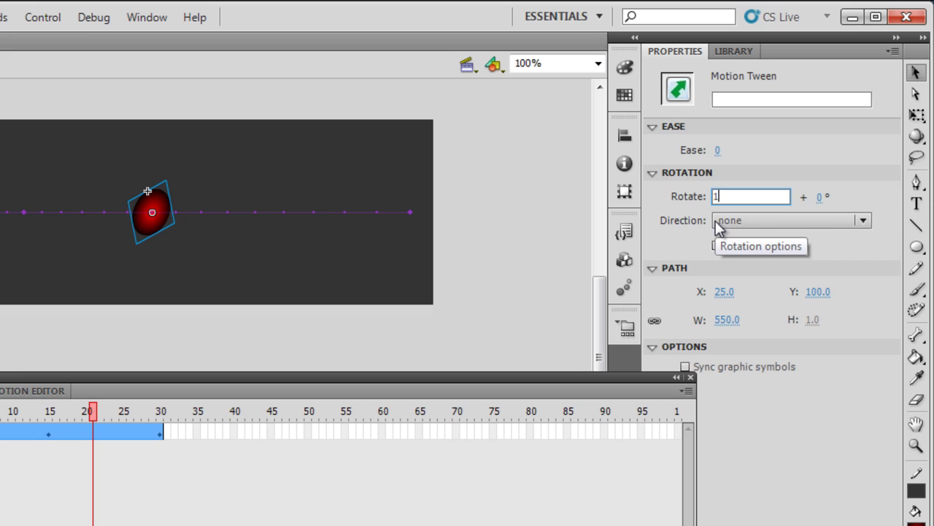
key("ctrl+Return")
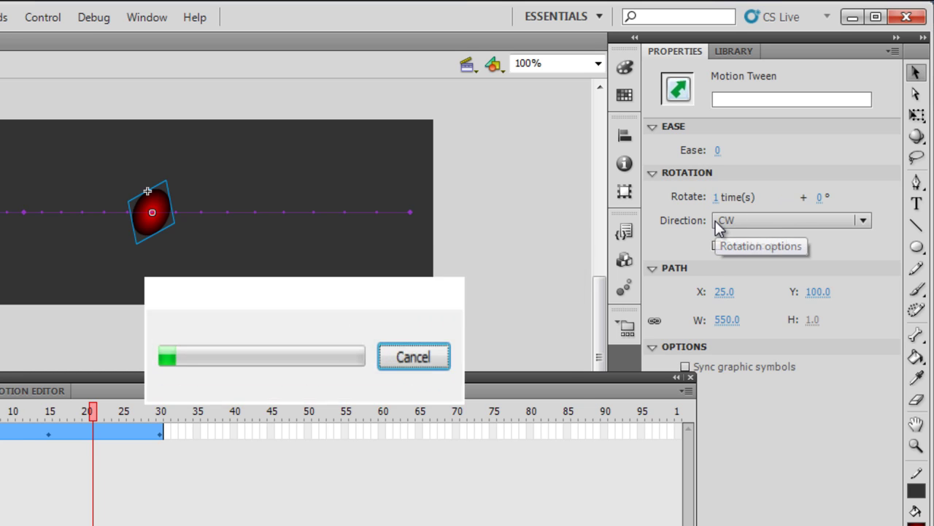